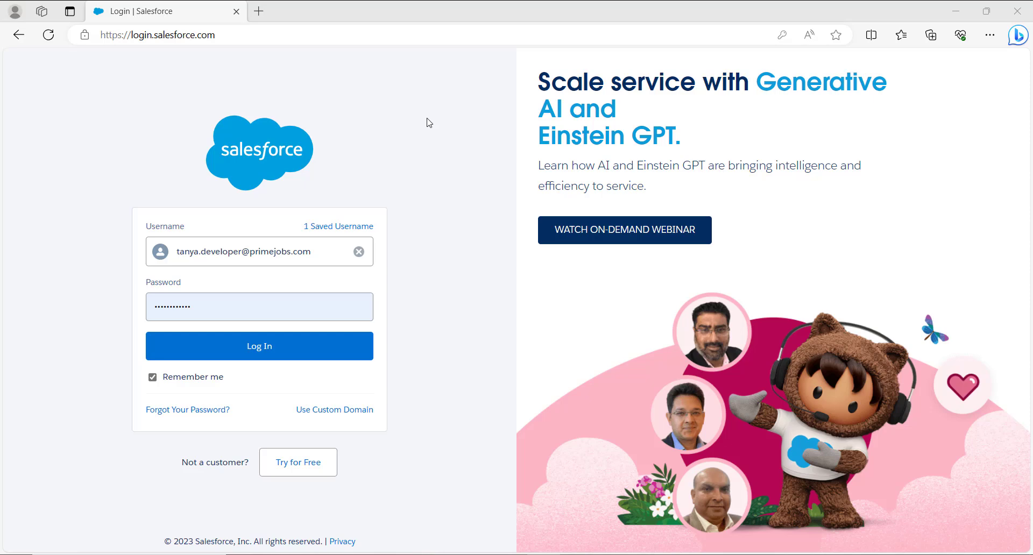
Log in to Salesforce with the saved credentials and check the available setup options.
click(261, 356)
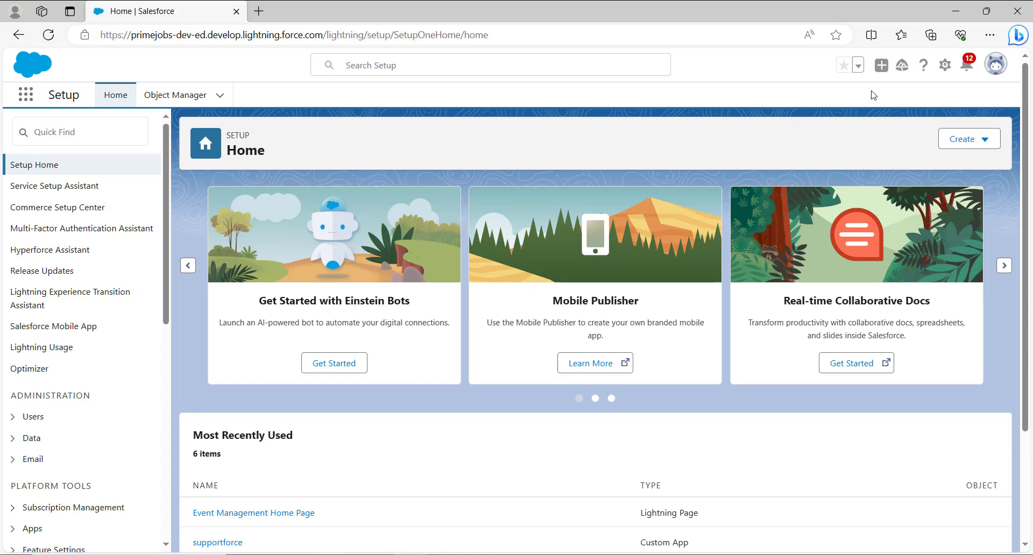
click(942, 67)
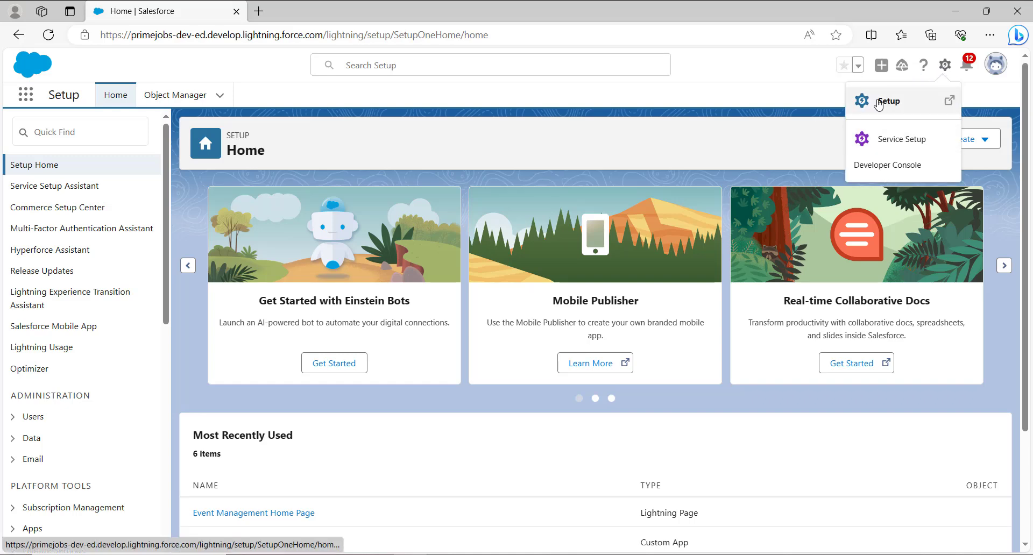
click(661, 106)
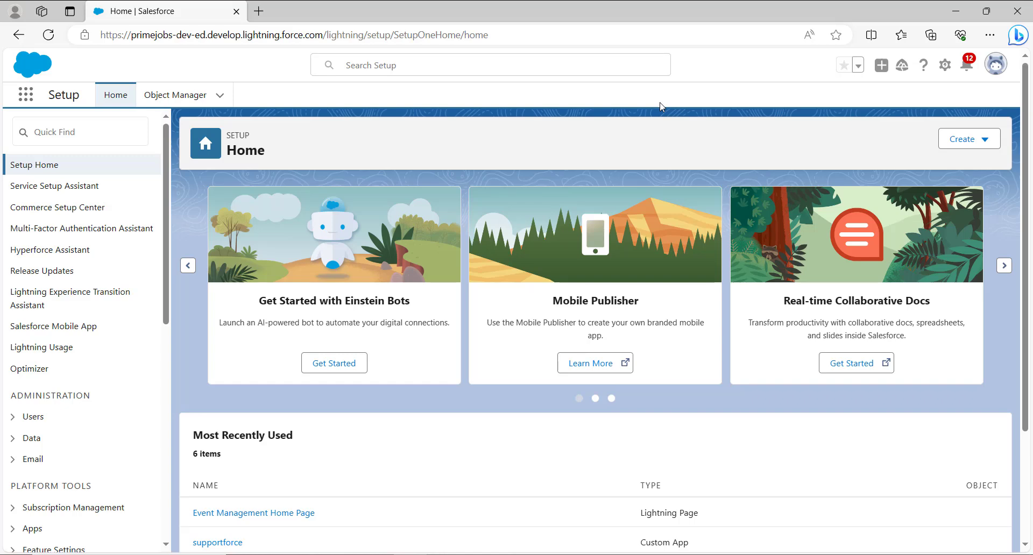
Search the setup options for "users" and open the Users administration page.
click(54, 124)
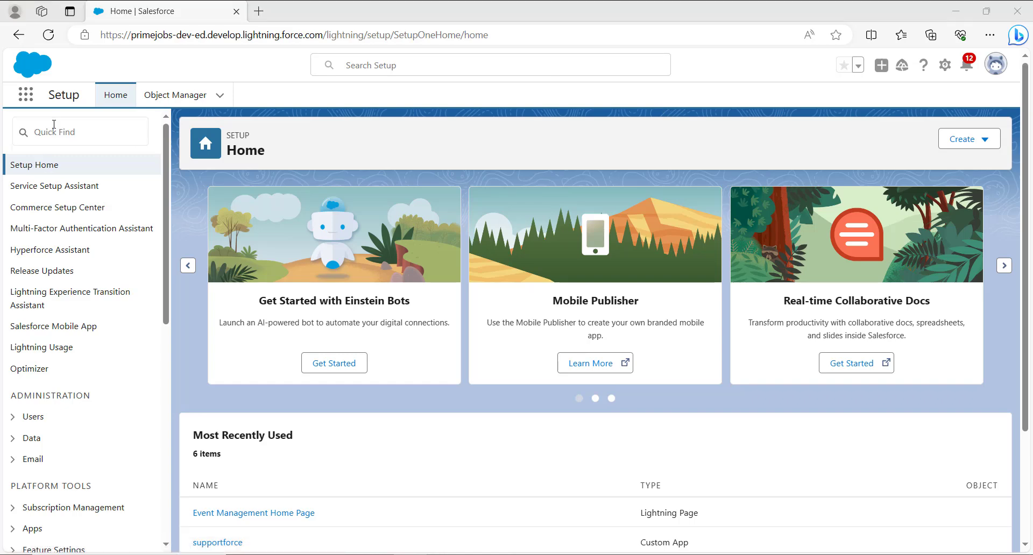
click(54, 124)
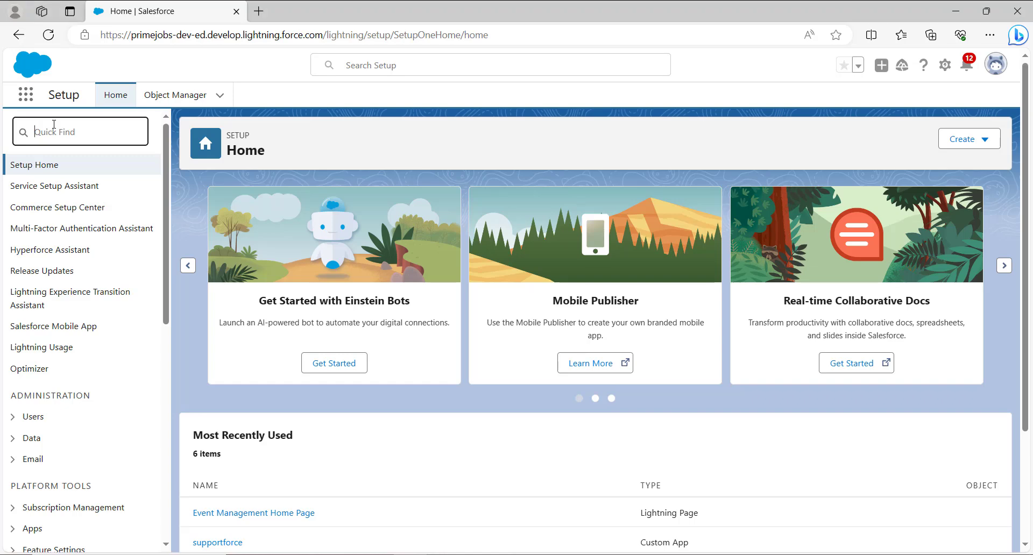
text(users)
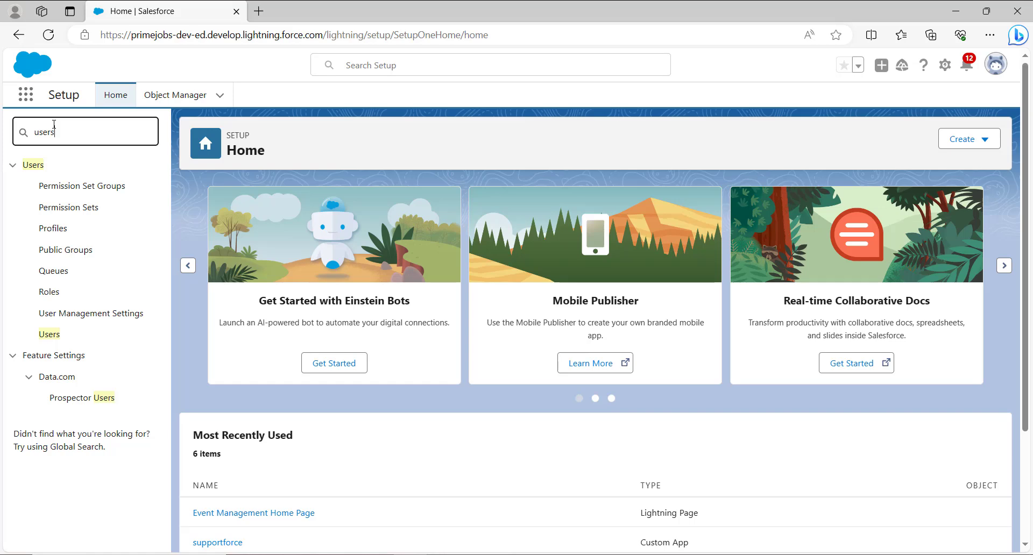
click(52, 336)
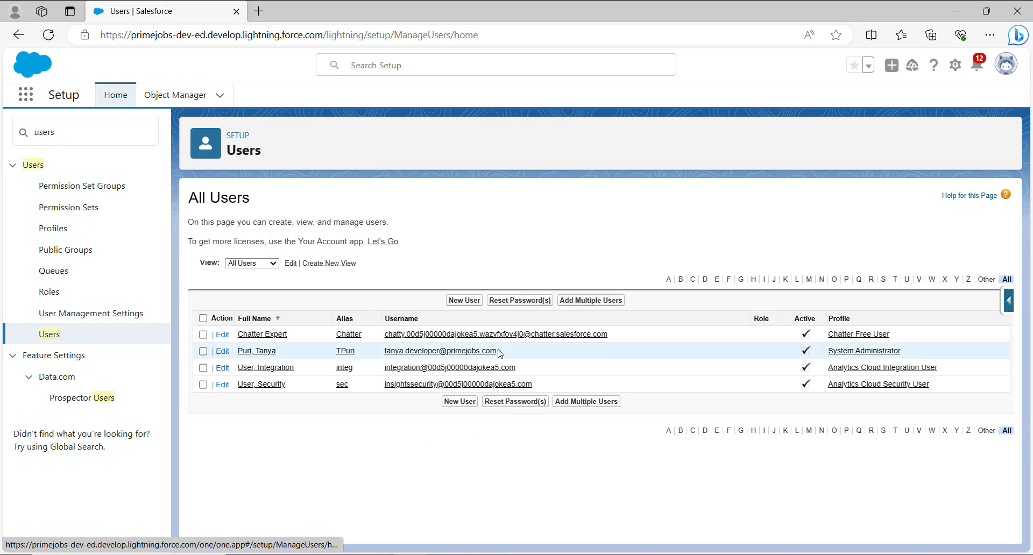
Start a new user record and enter the user's first name, last name, alias and email address, using the email as the username.
click(461, 303)
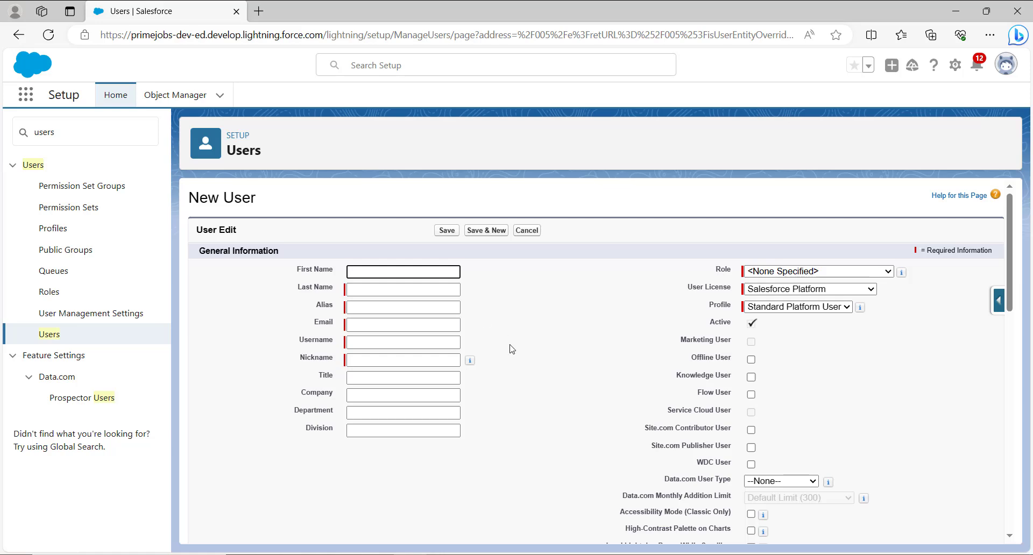
scroll(510, 349, down, 4)
scroll(510, 345, down, 7)
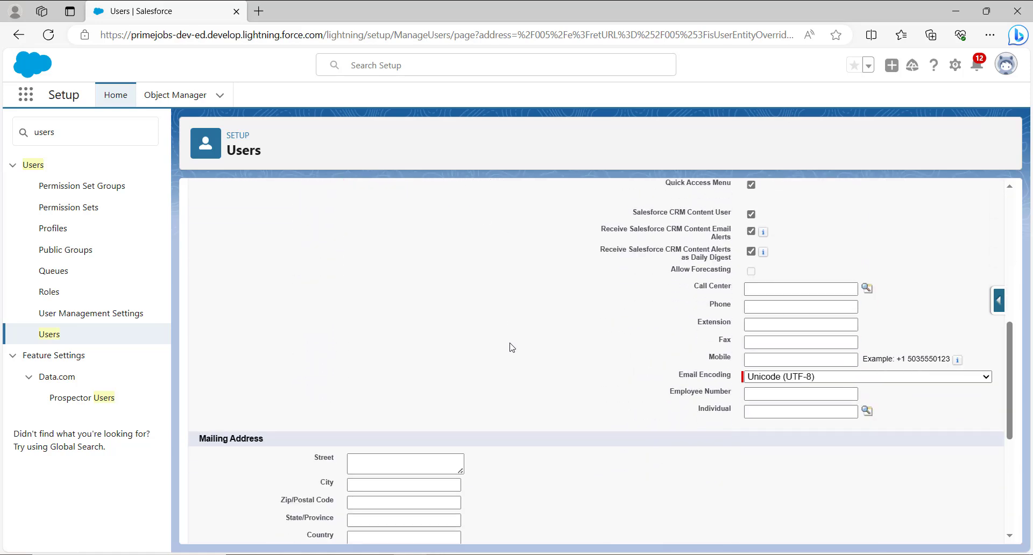
scroll(511, 347, down, 1)
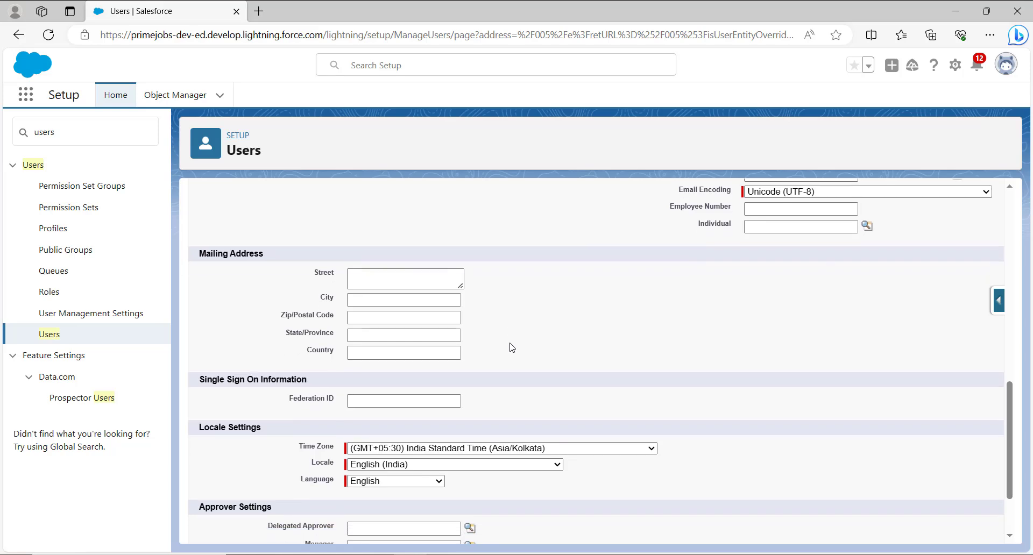
scroll(512, 347, down, 2)
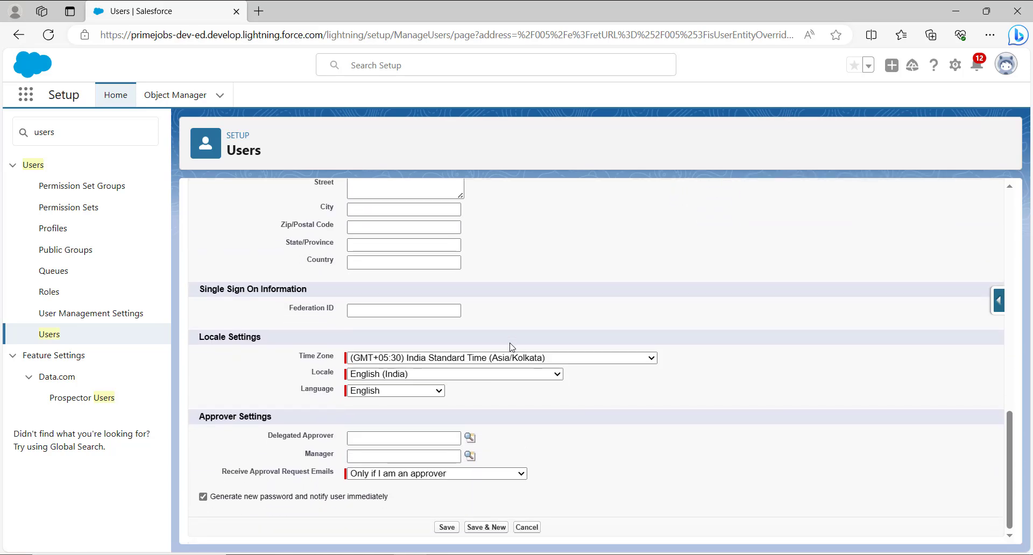
scroll(511, 347, up, 13)
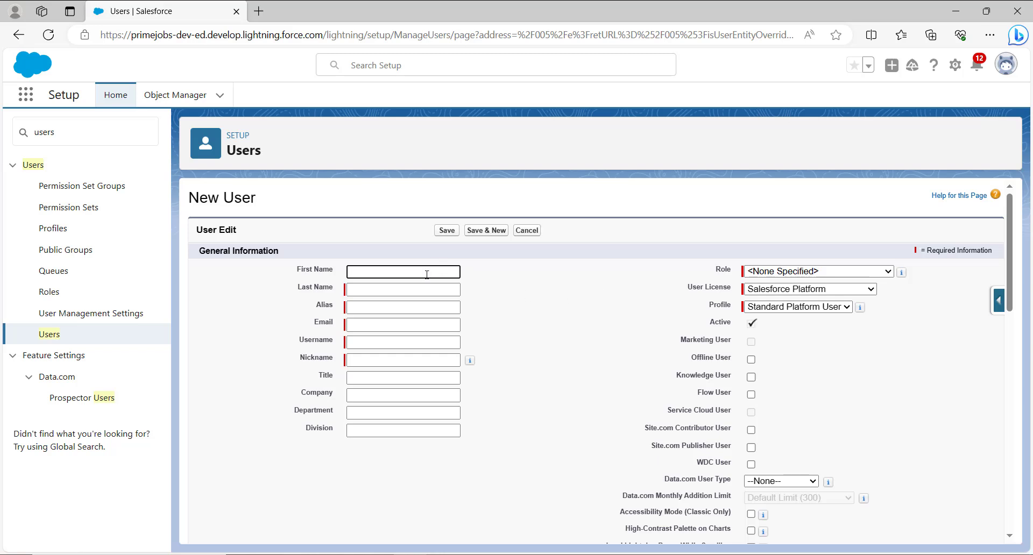
click(403, 291)
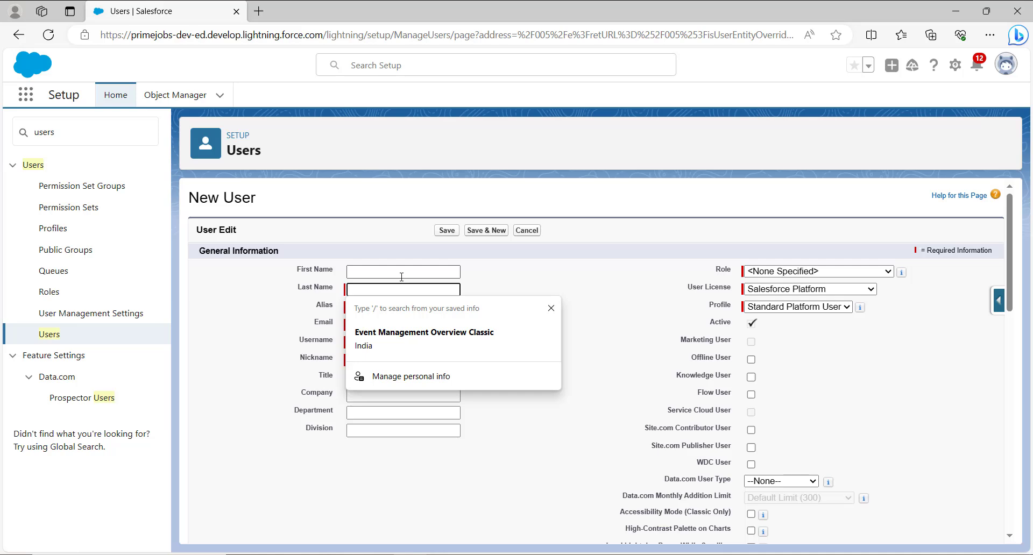
click(402, 276)
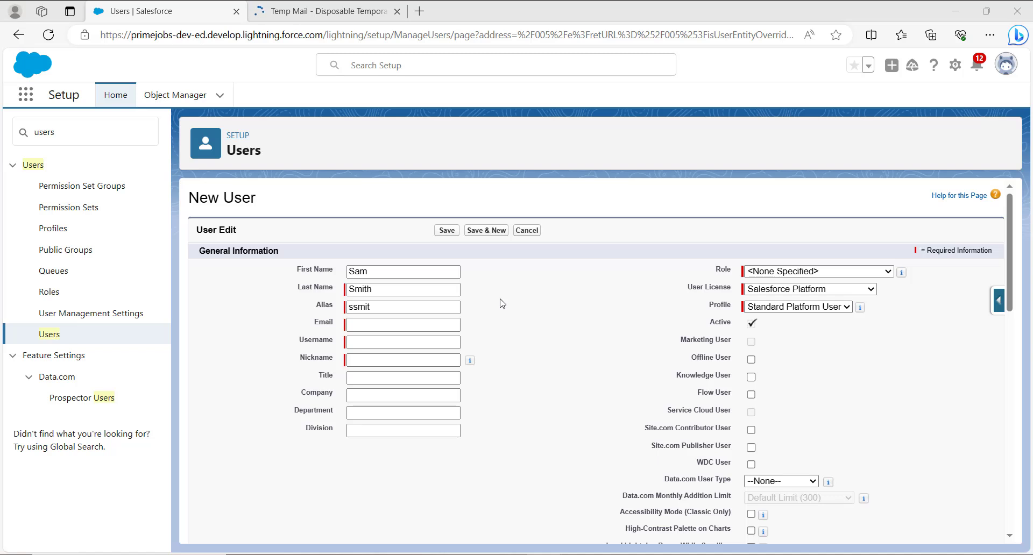
click(586, 296)
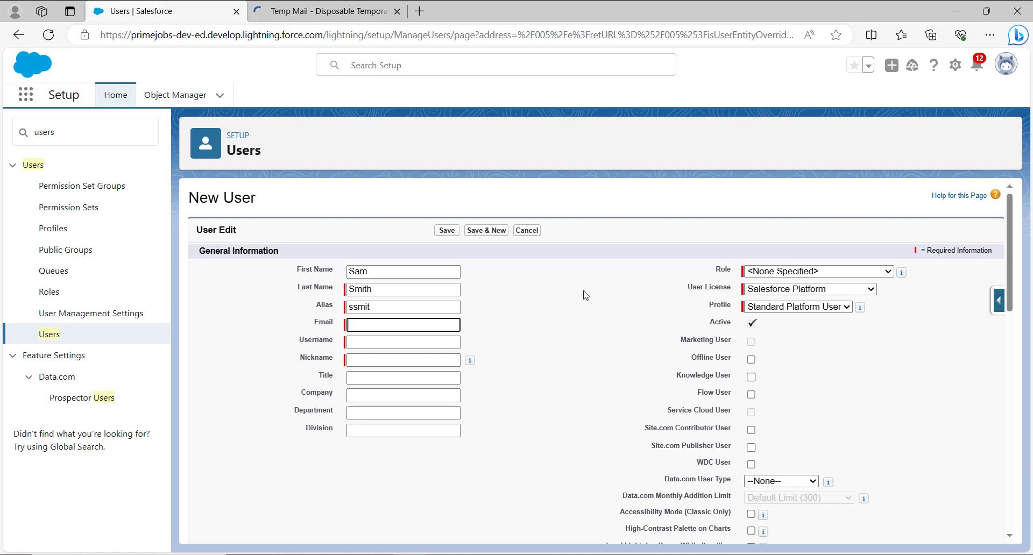
key(ctrl+v)
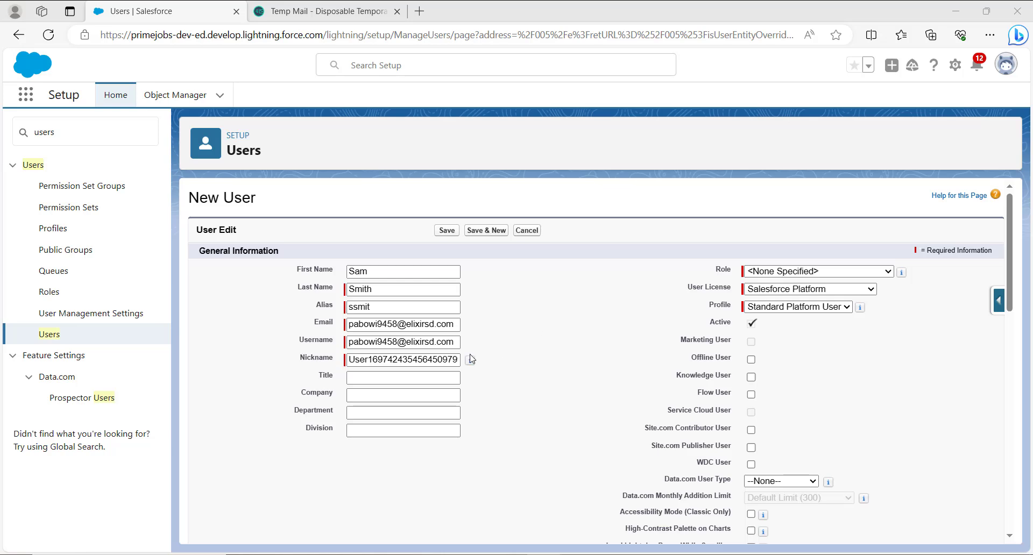
mouse_move(468, 364)
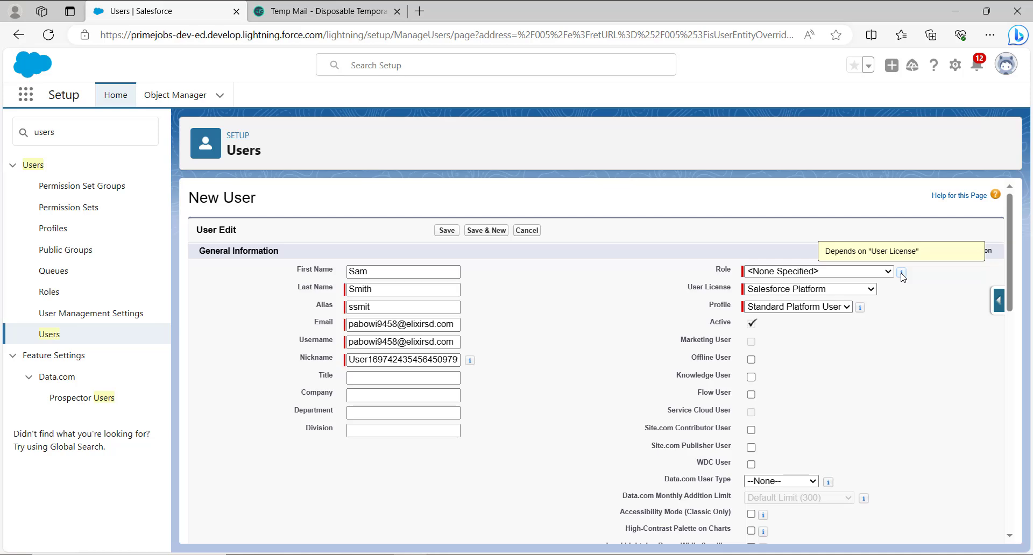
Set the new user's license to Salesforce and the profile to Contract Manager, and check the available roles.
click(847, 294)
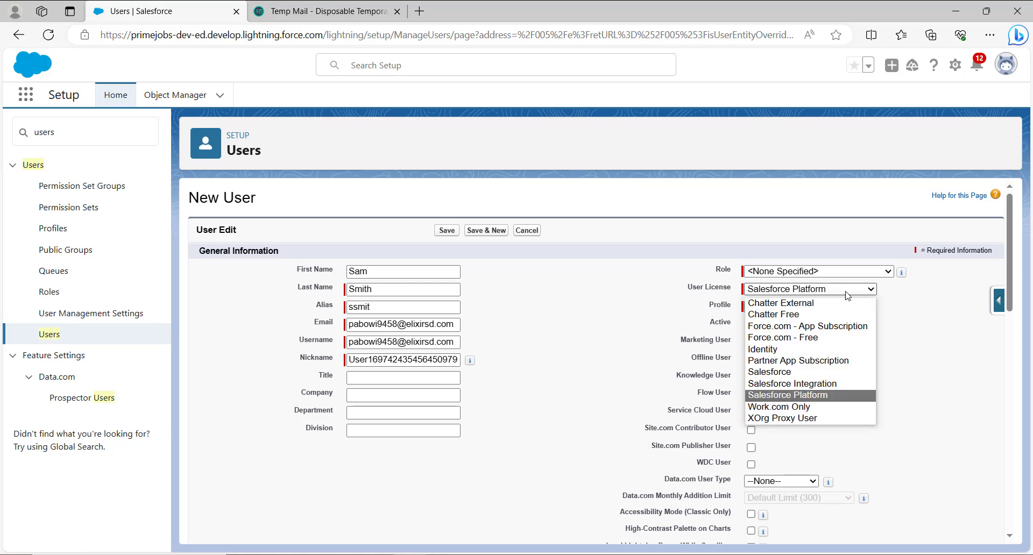
click(833, 372)
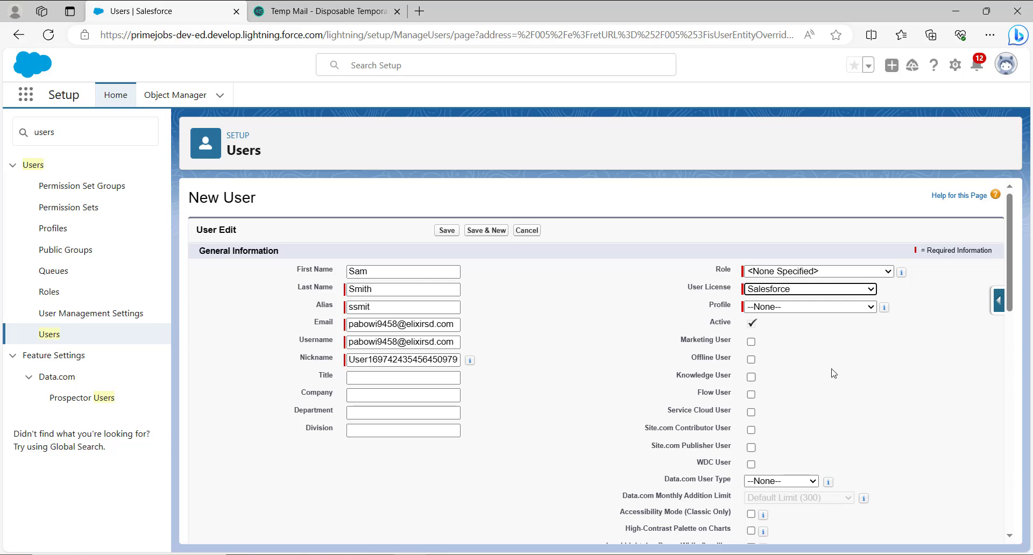
click(871, 307)
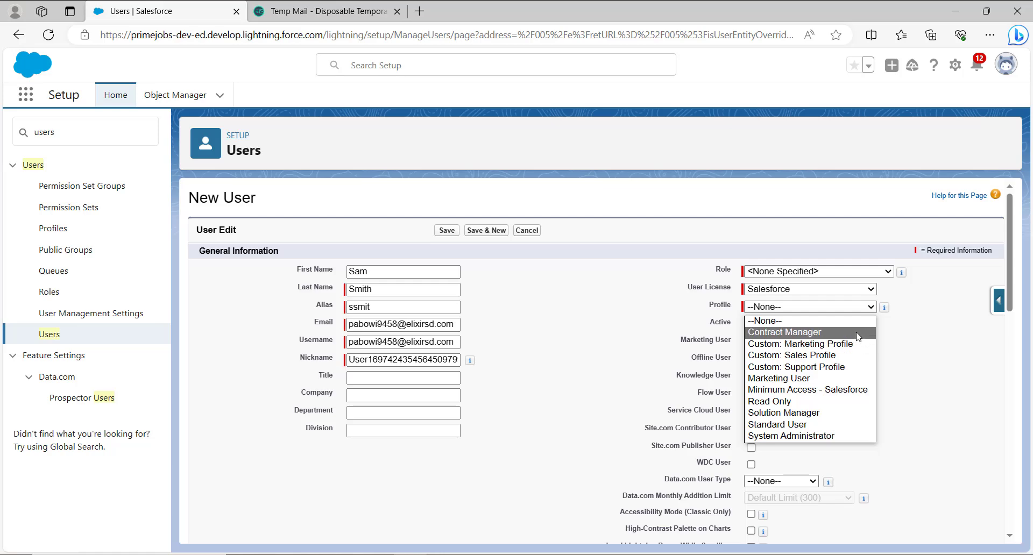
click(857, 333)
mouse_move(885, 312)
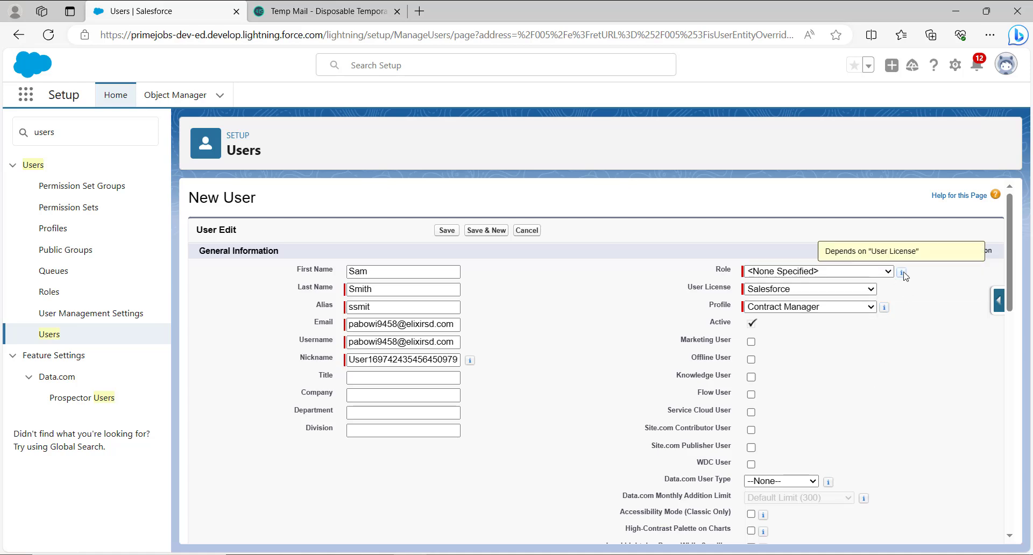
click(890, 273)
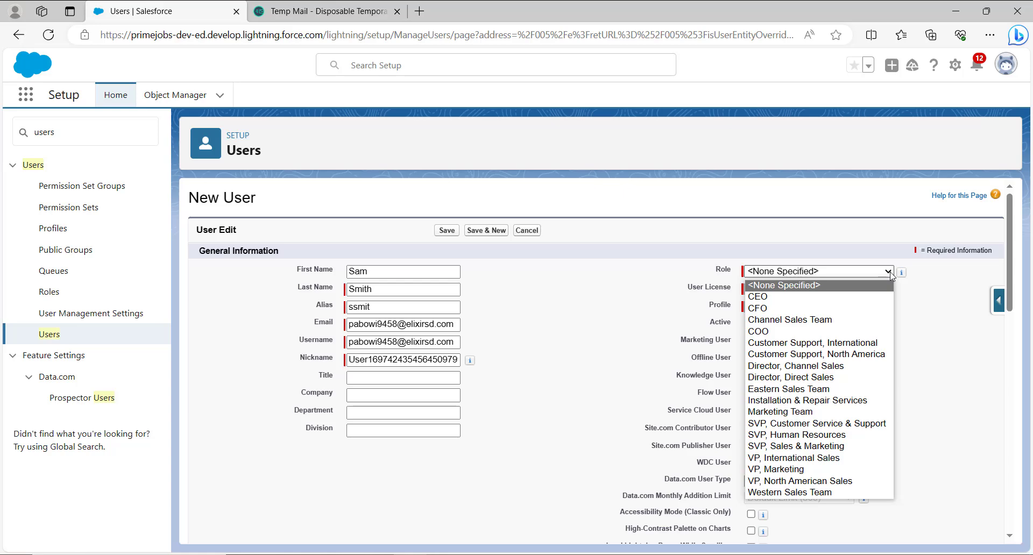
scroll(891, 275, down, 1)
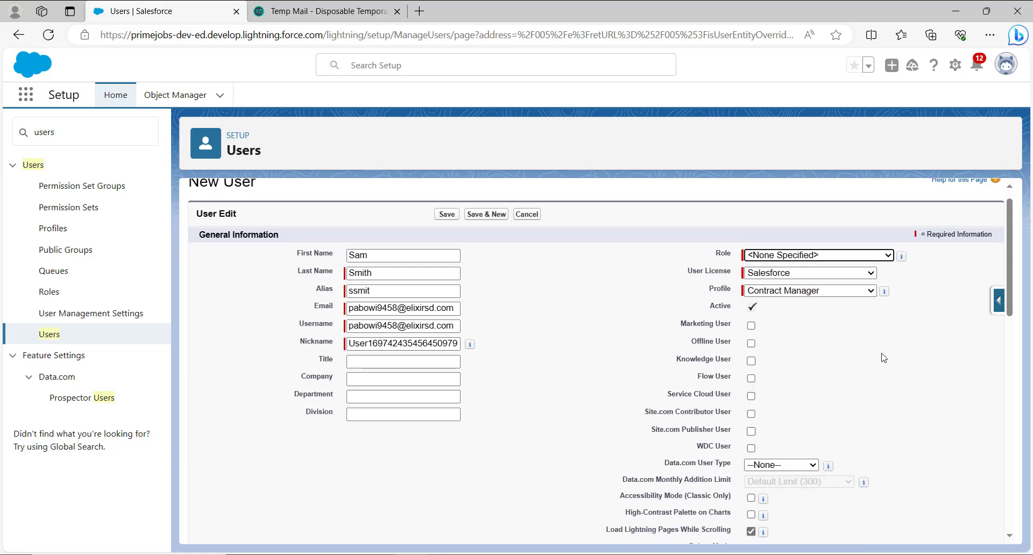
Fill in the new user's mailing address with the street, city, postal code and country.
scroll(883, 358, down, 1)
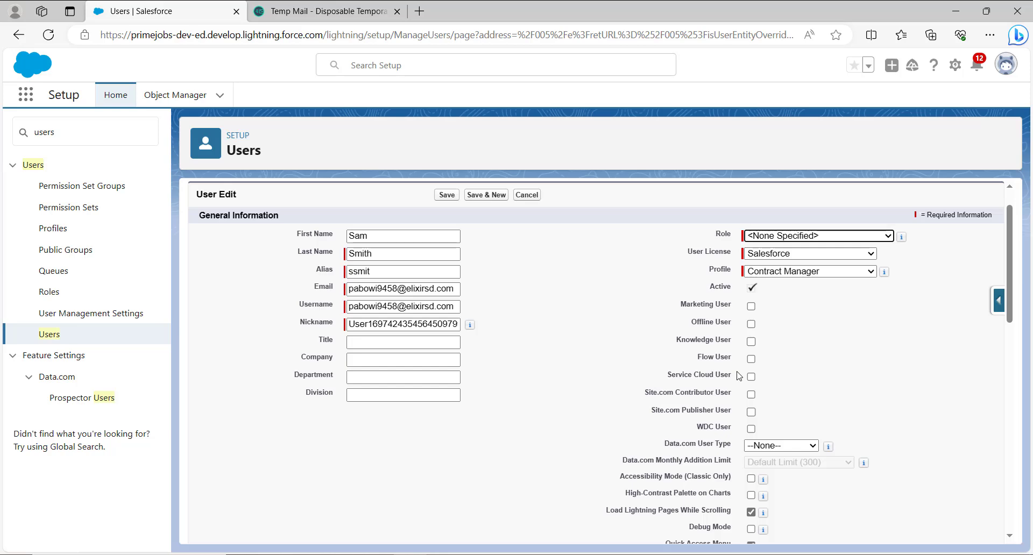
scroll(739, 376, down, 2)
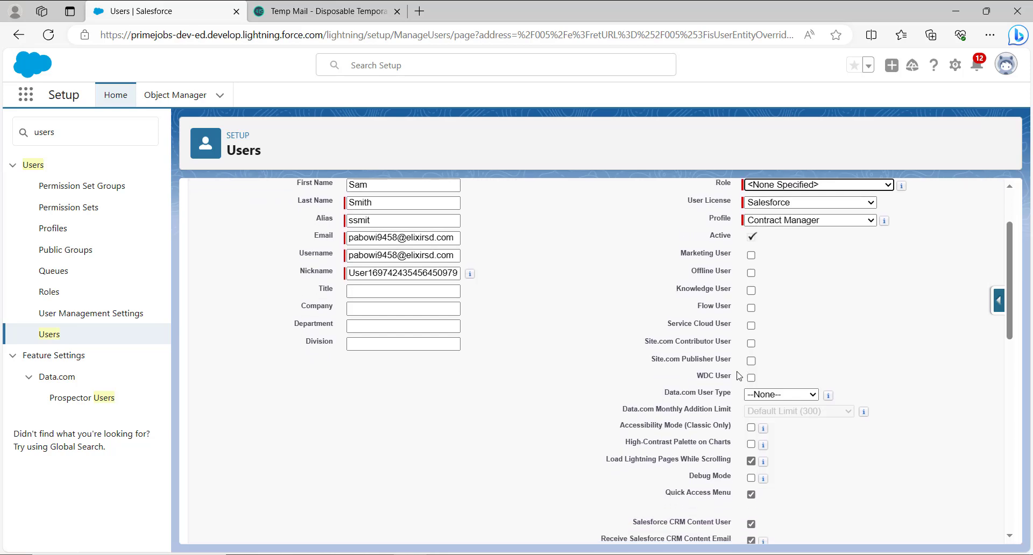
scroll(752, 299, down, 5)
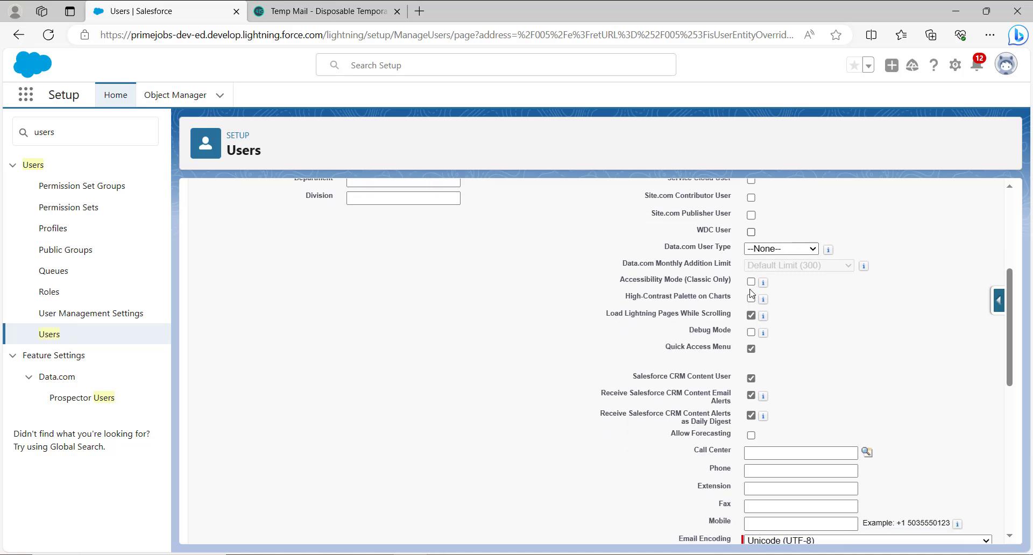
scroll(775, 364, down, 3)
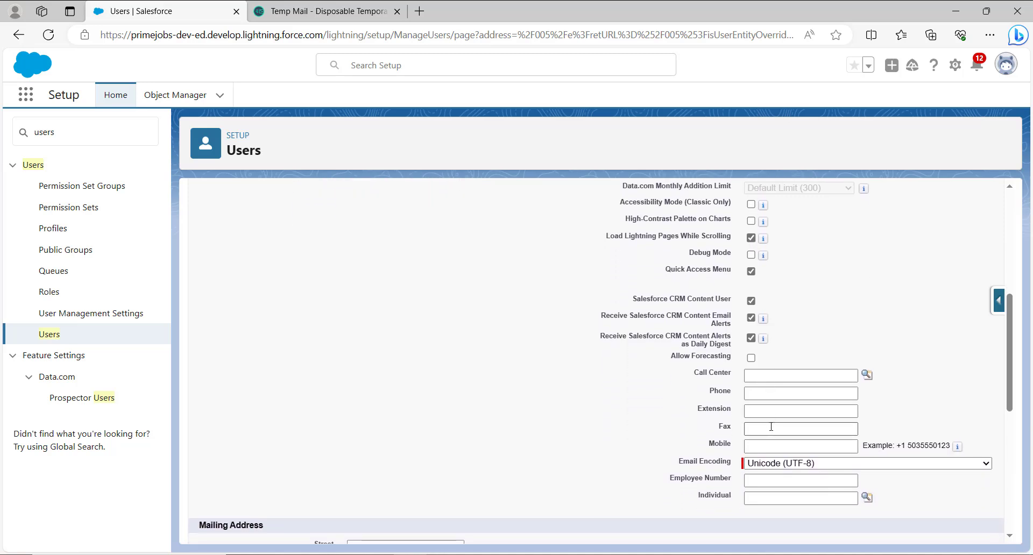
scroll(771, 427, down, 5)
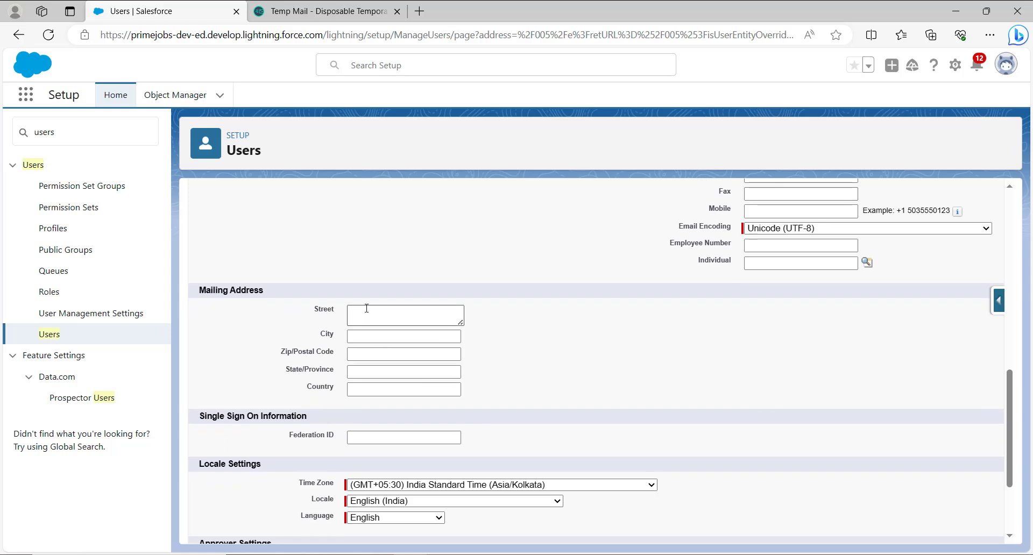
click(367, 309)
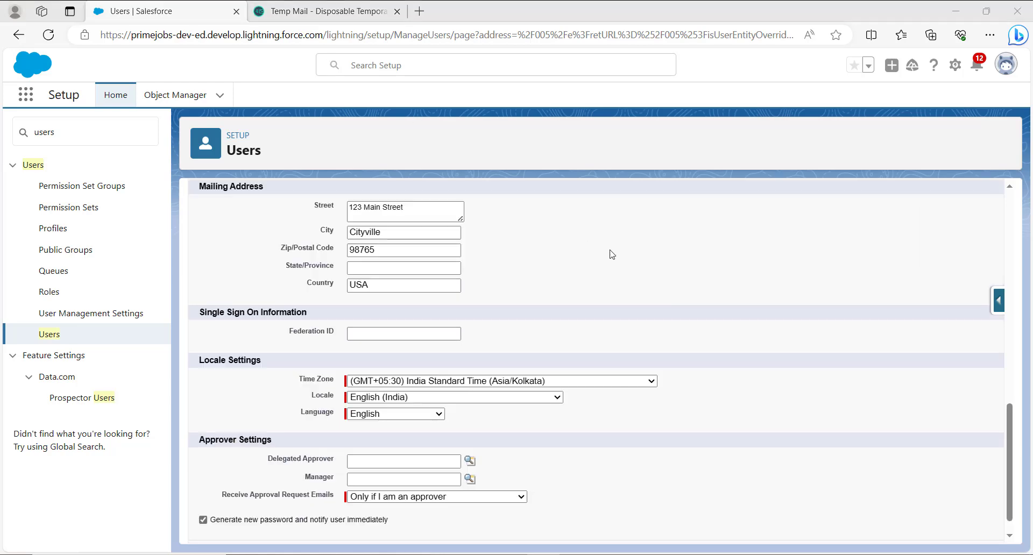
Browse the available time zones in the new user's locale settings.
scroll(612, 255, down, 1)
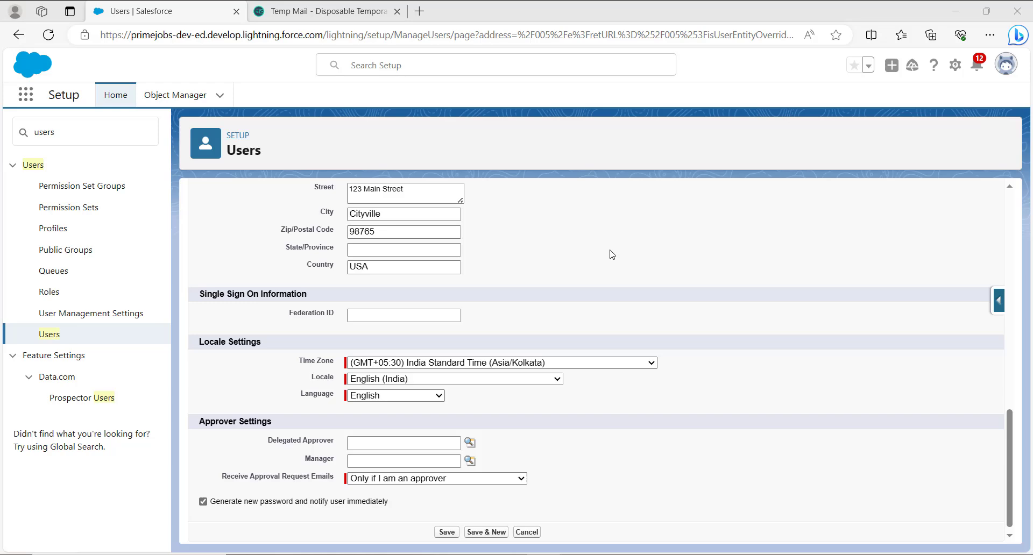
click(616, 366)
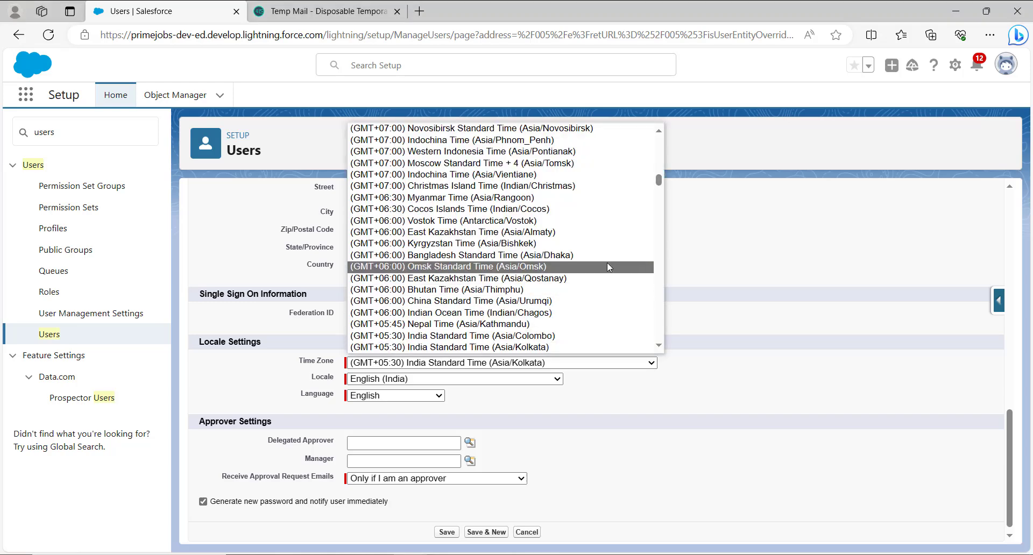
scroll(607, 267, down, 2)
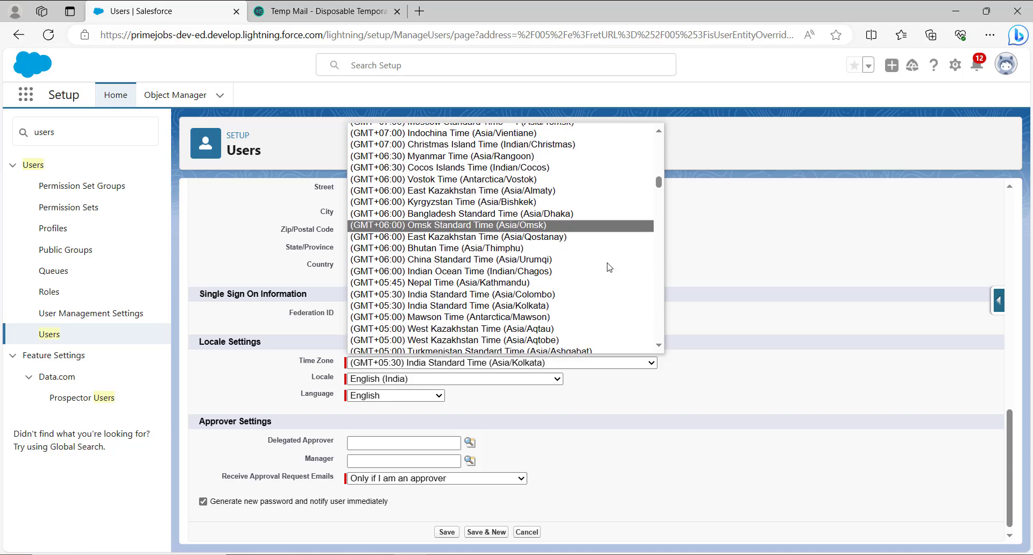
scroll(608, 267, down, 3)
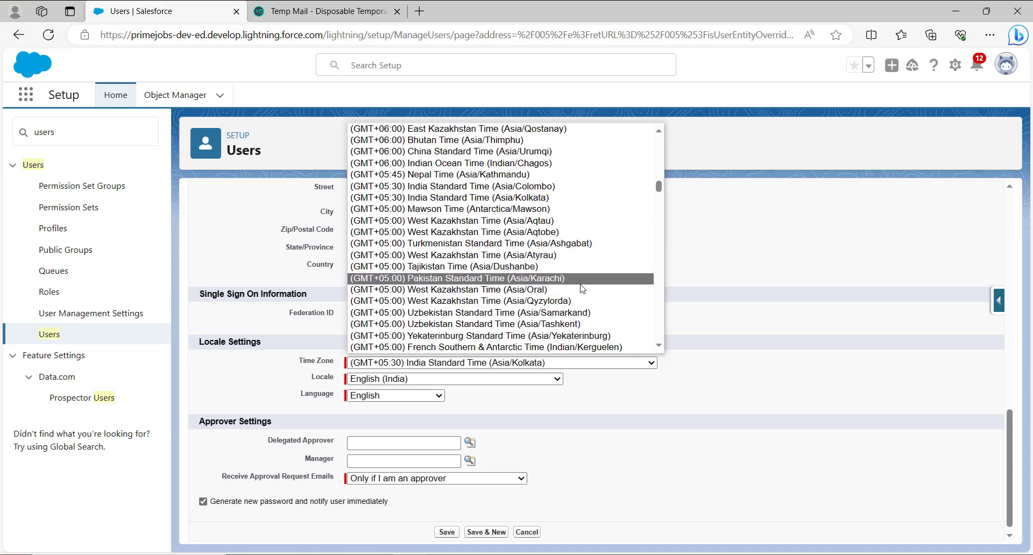
scroll(581, 289, down, 2)
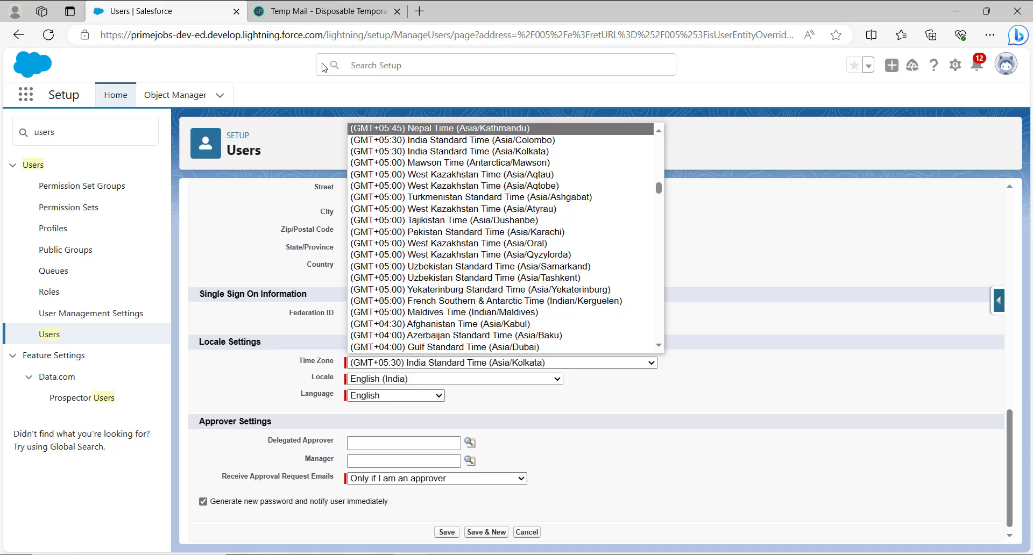
key(Escape)
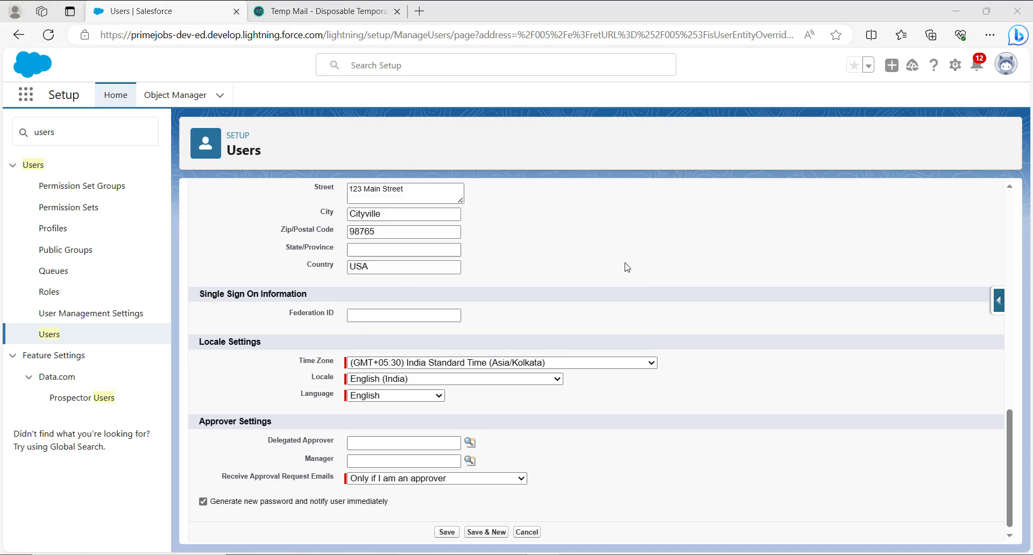
Save the new user with password notification enabled and review the saved user details.
click(447, 532)
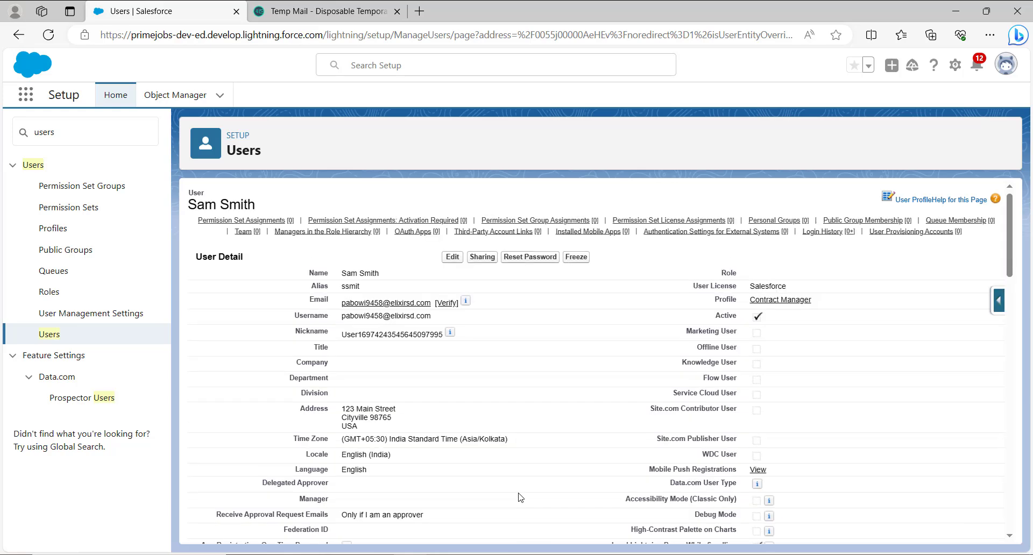
scroll(520, 497, down, 1)
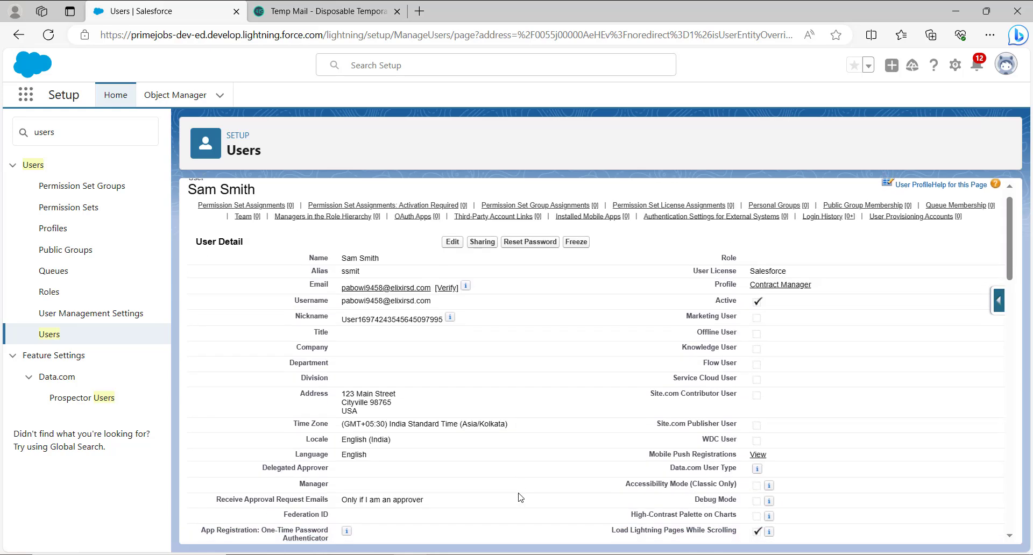
scroll(520, 497, down, 2)
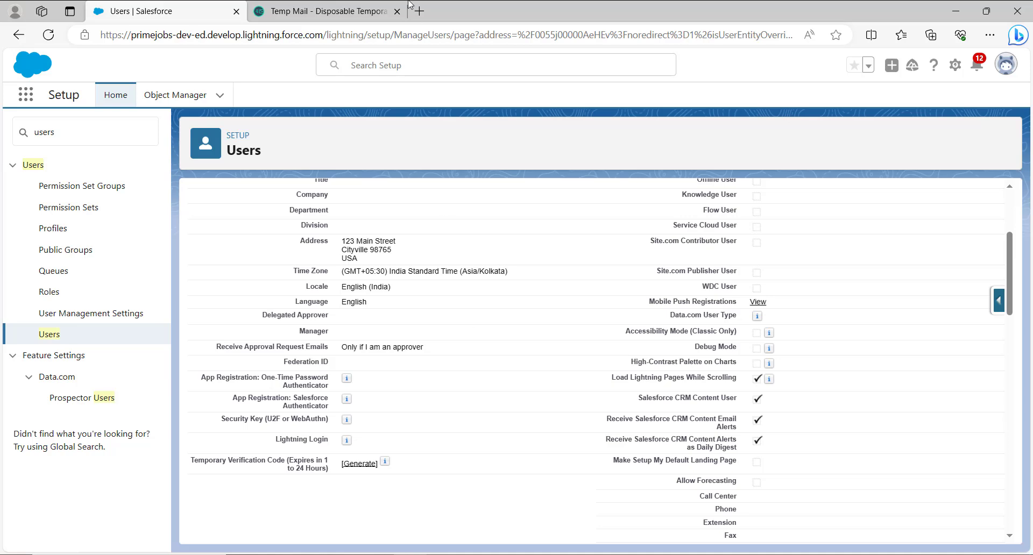
Switch to the Temp Mail inbox and read the "Welcome to Salesforce: Verify your account" email.
click(363, 9)
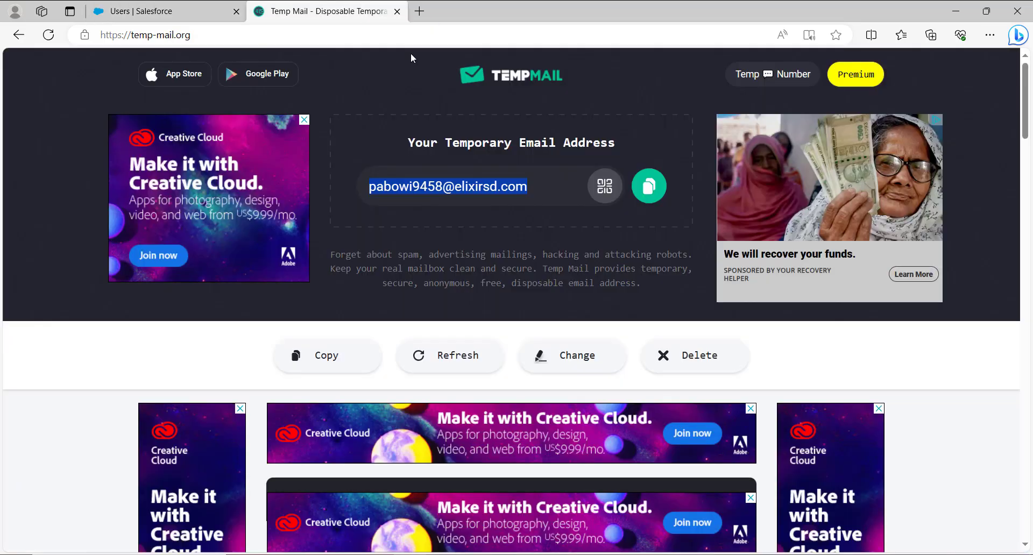
scroll(556, 194, down, 6)
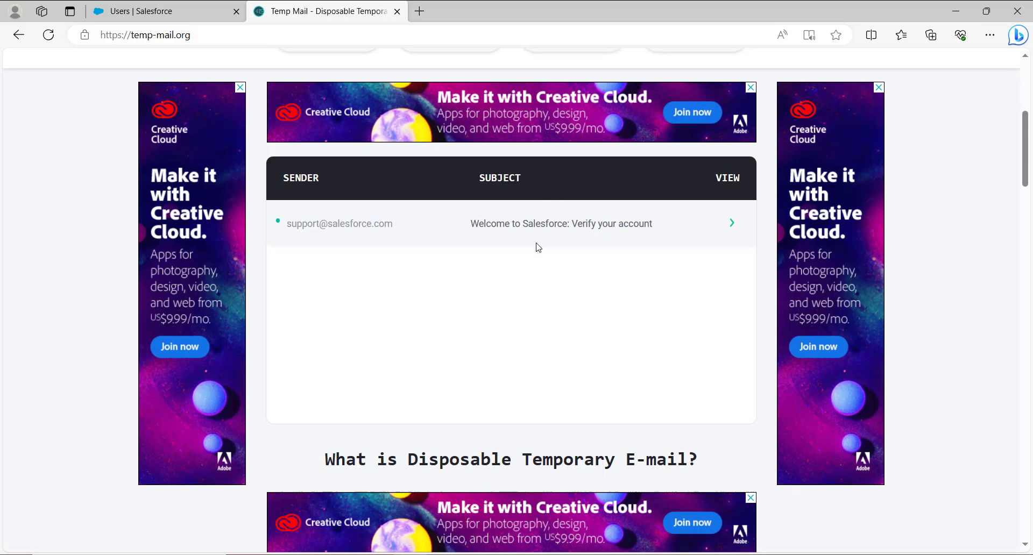
scroll(536, 245, down, 1)
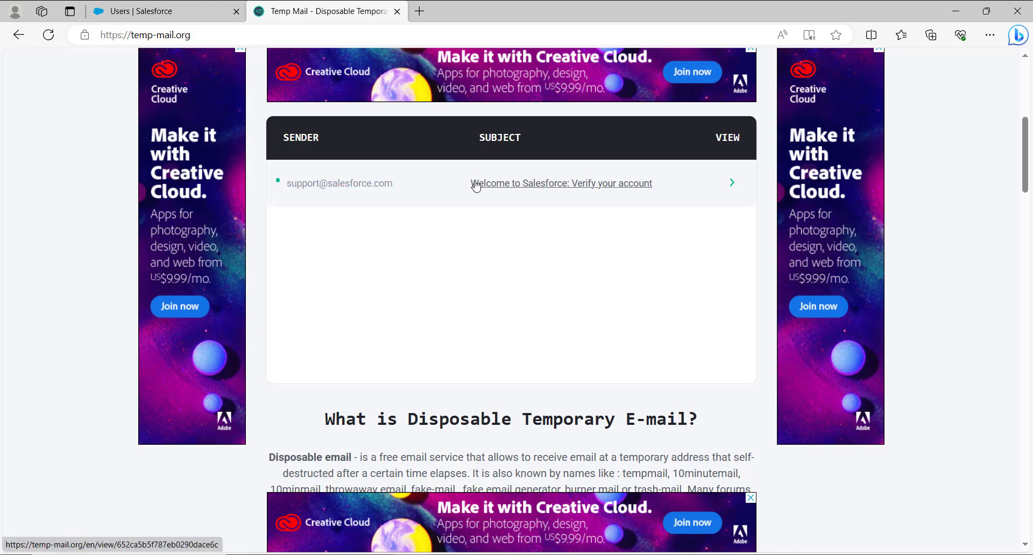
click(525, 186)
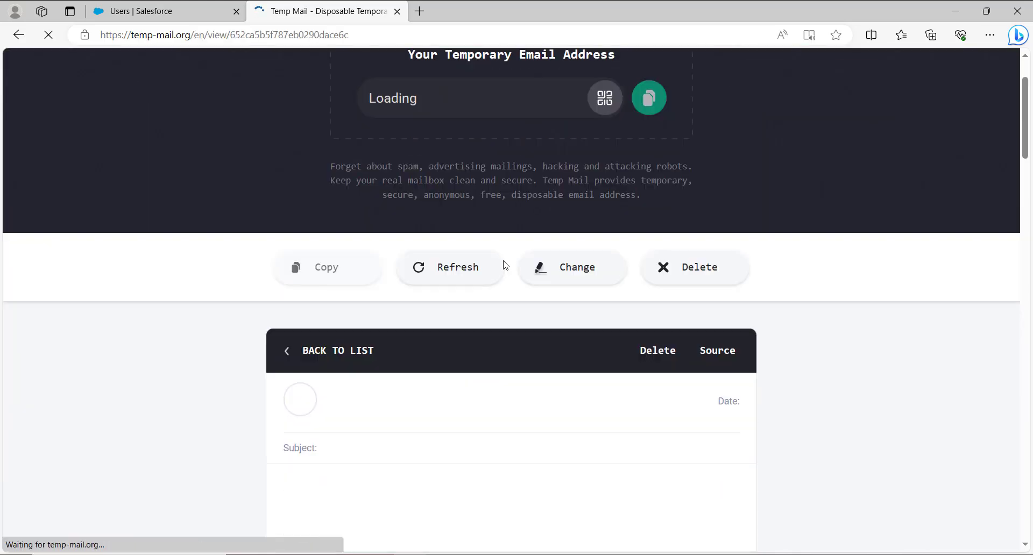
scroll(482, 331, down, 5)
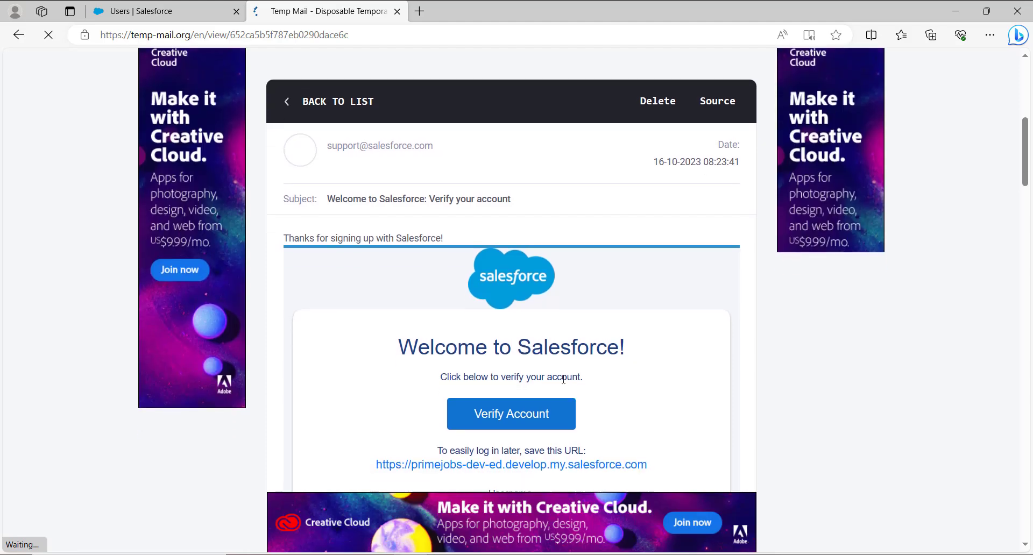
scroll(427, 254, down, 1)
scroll(429, 200, down, 1)
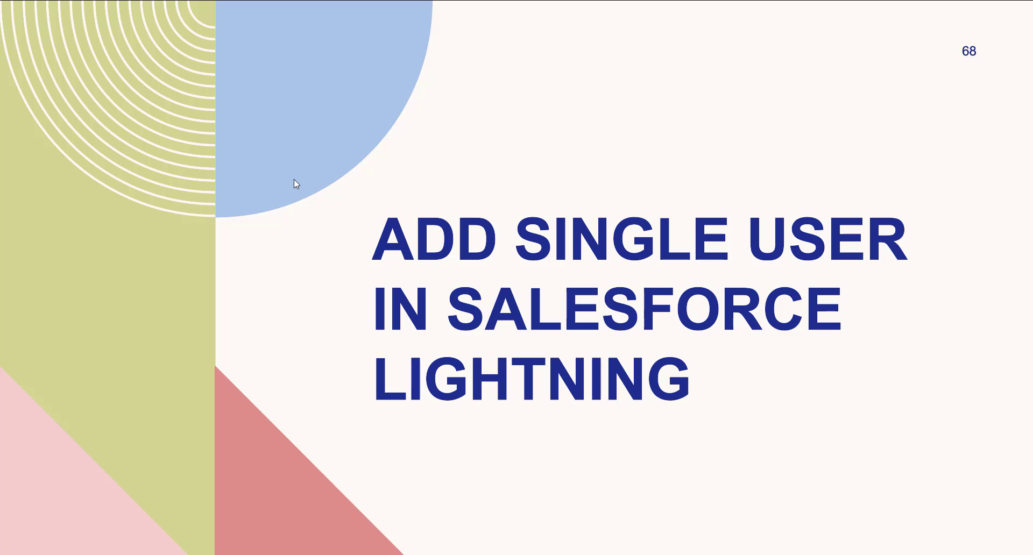
key(Right)
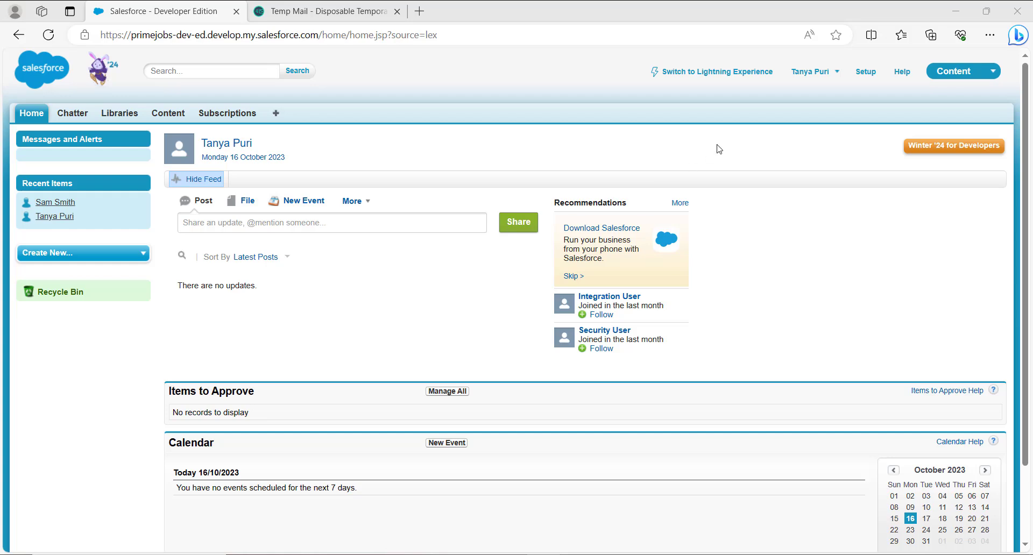
Open Setup in Salesforce Classic and display the Users list under Manage Users.
click(865, 77)
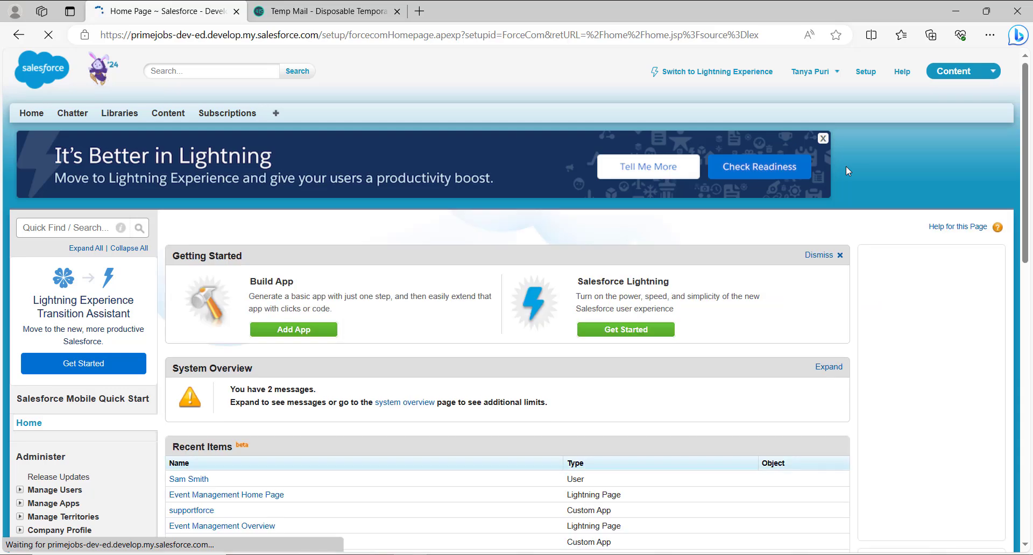
scroll(93, 312, down, 3)
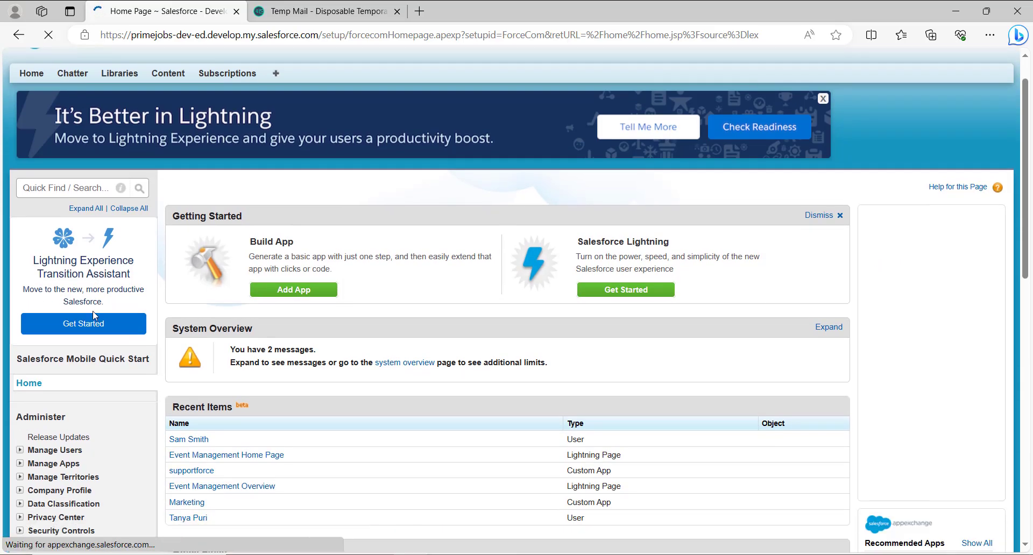
scroll(94, 317, down, 2)
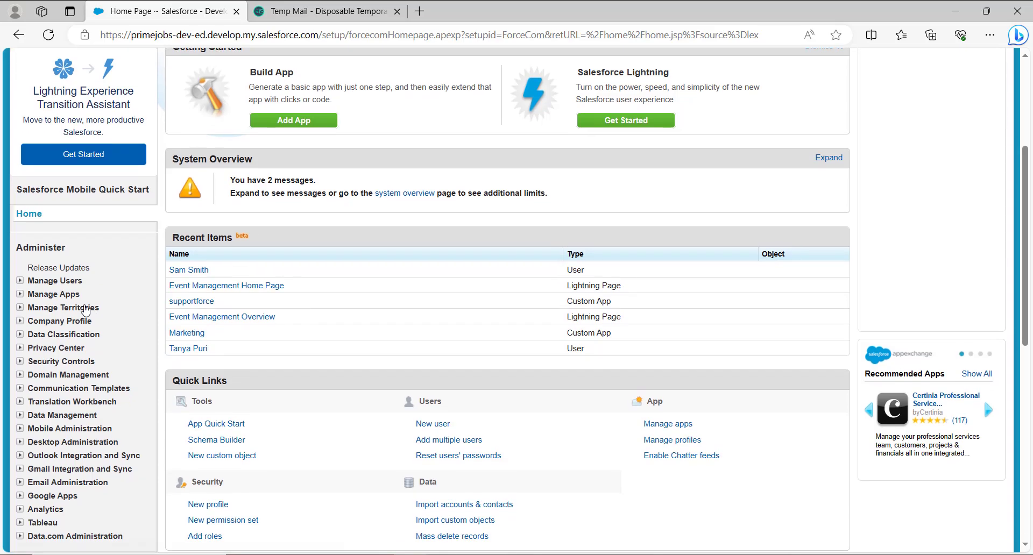
click(20, 283)
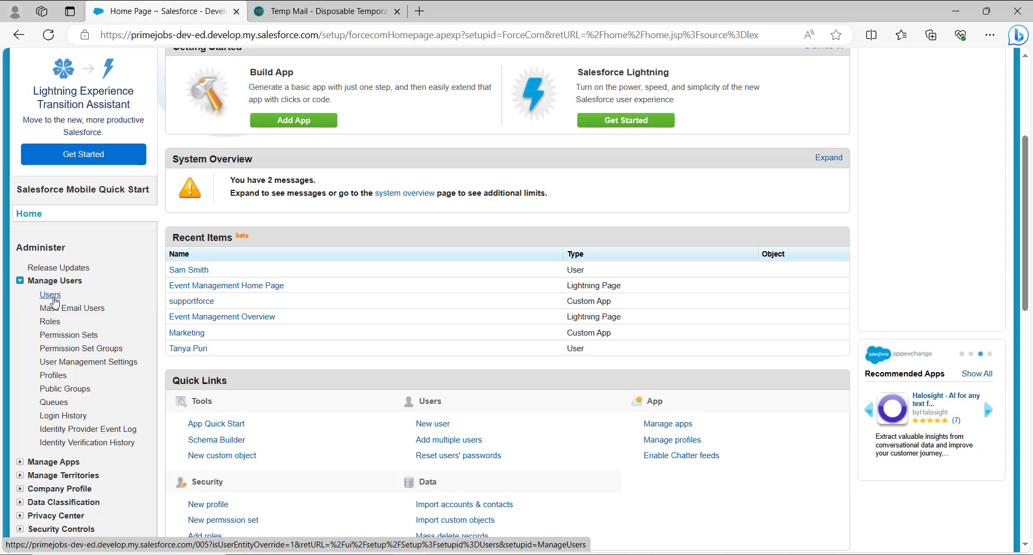
scroll(51, 299, up, 4)
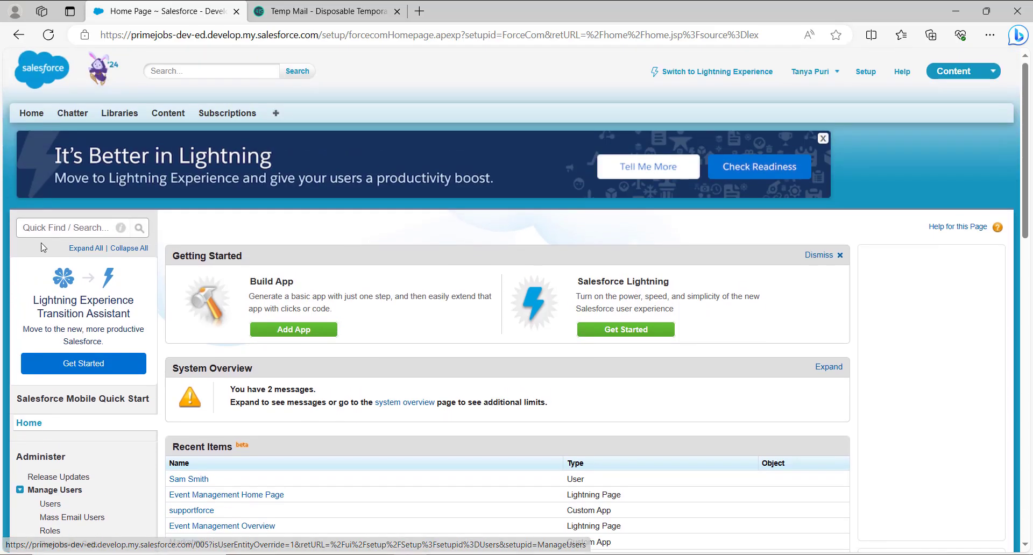
click(49, 228)
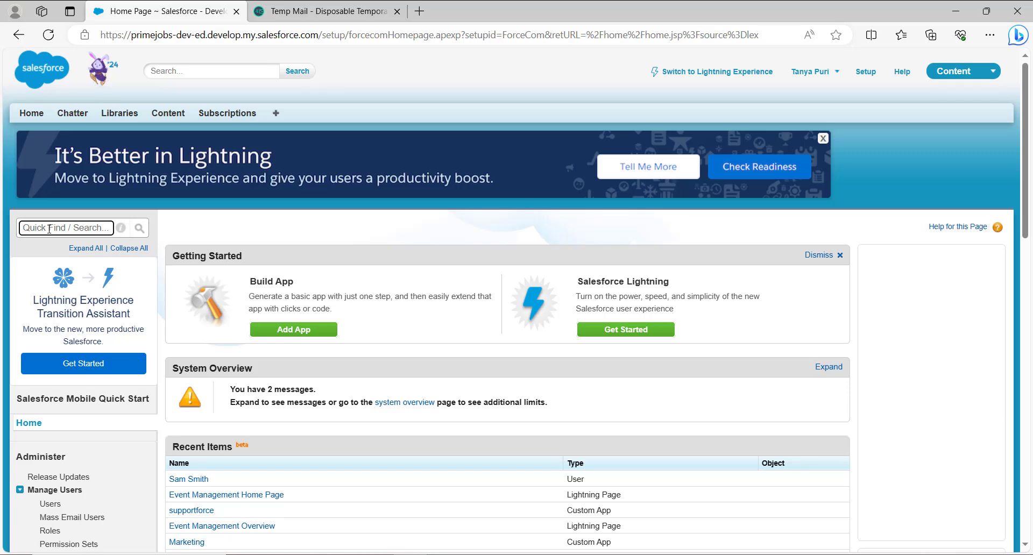
scroll(49, 228, down, 1)
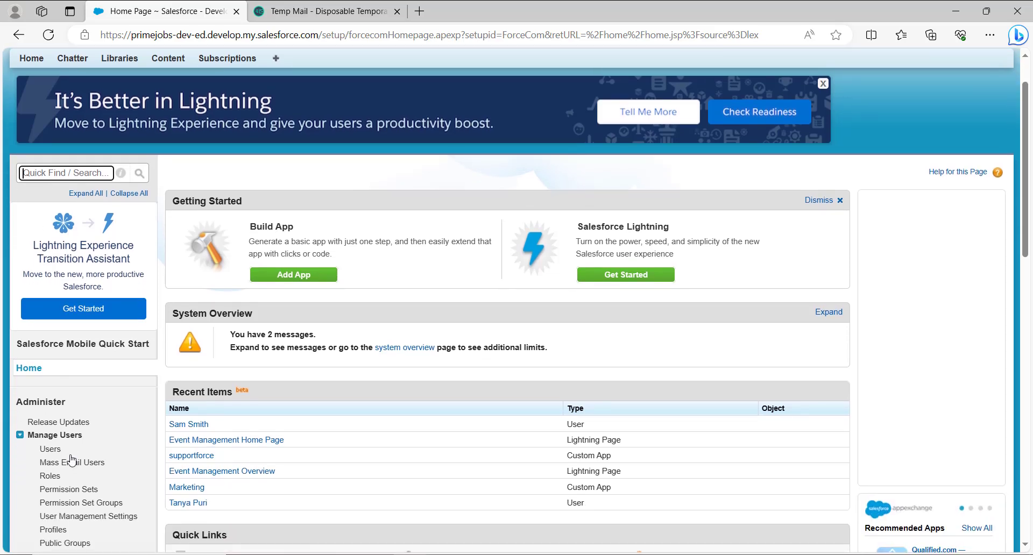
click(51, 450)
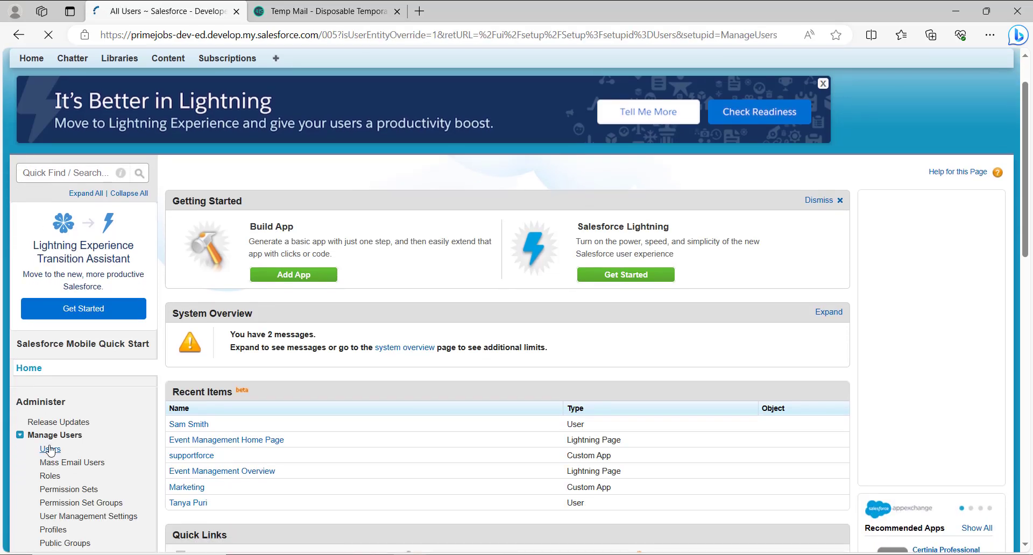
scroll(276, 316, down, 1)
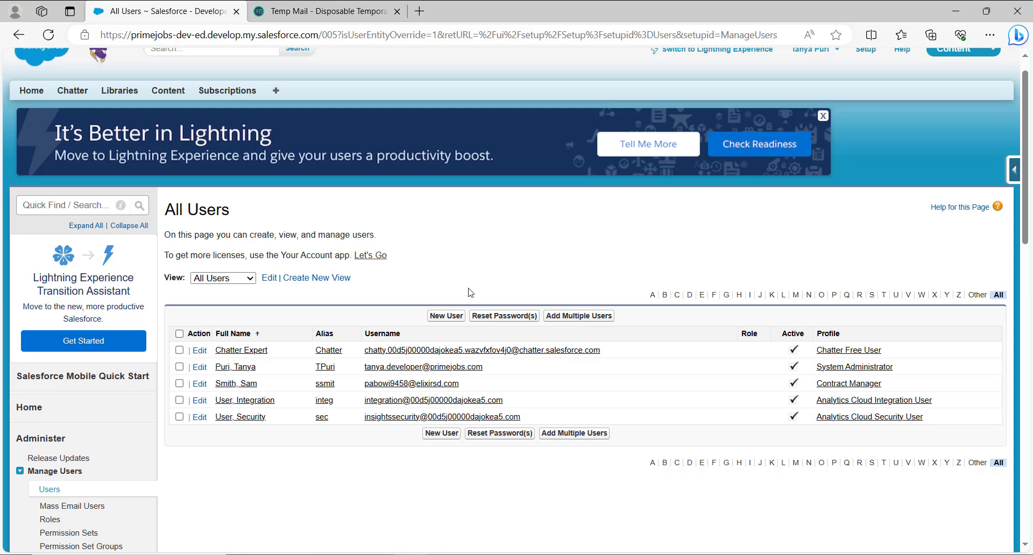
Start another user record in Salesforce Classic and fill in the name, alias and email address, using the email as the username.
click(446, 317)
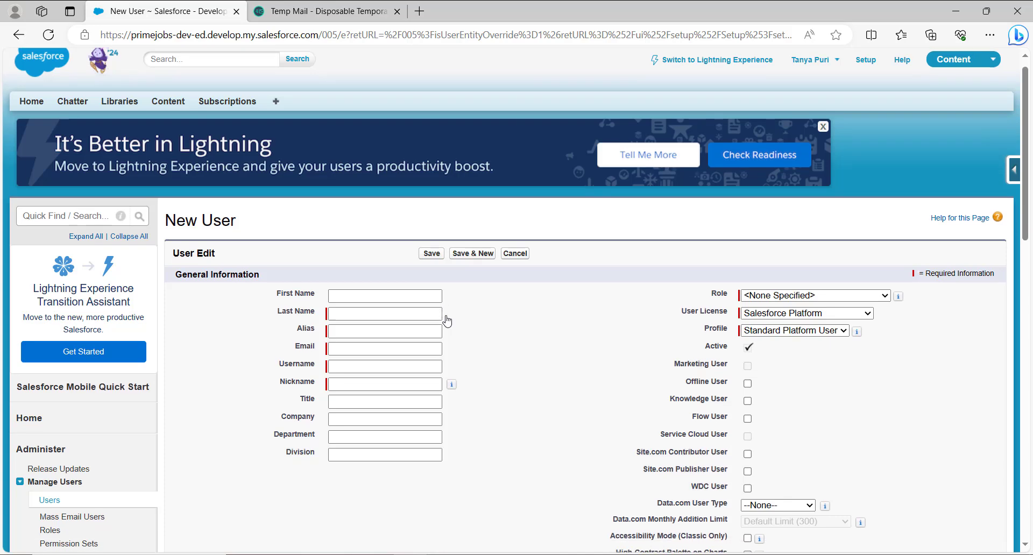
scroll(447, 322, down, 10)
scroll(448, 318, down, 3)
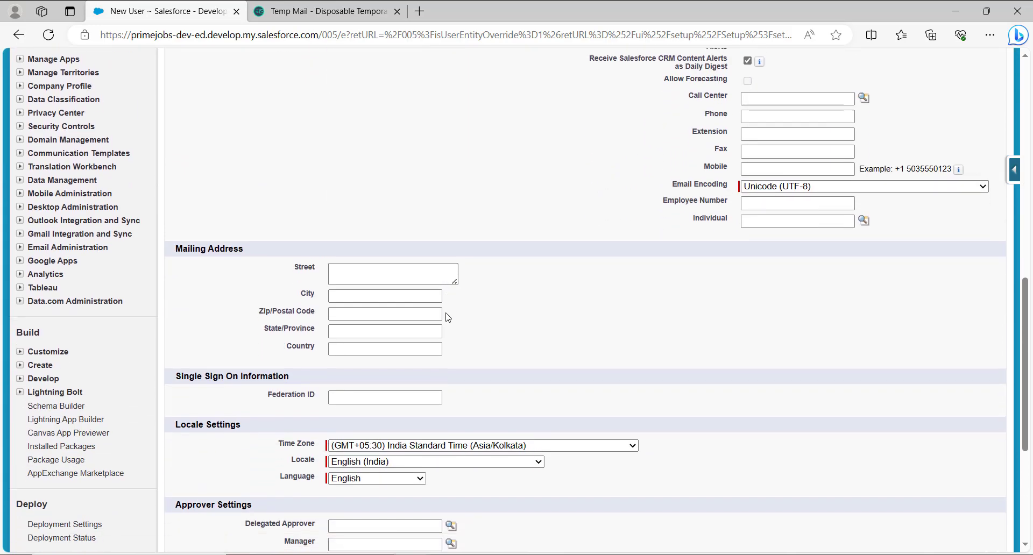
scroll(449, 316, down, 1)
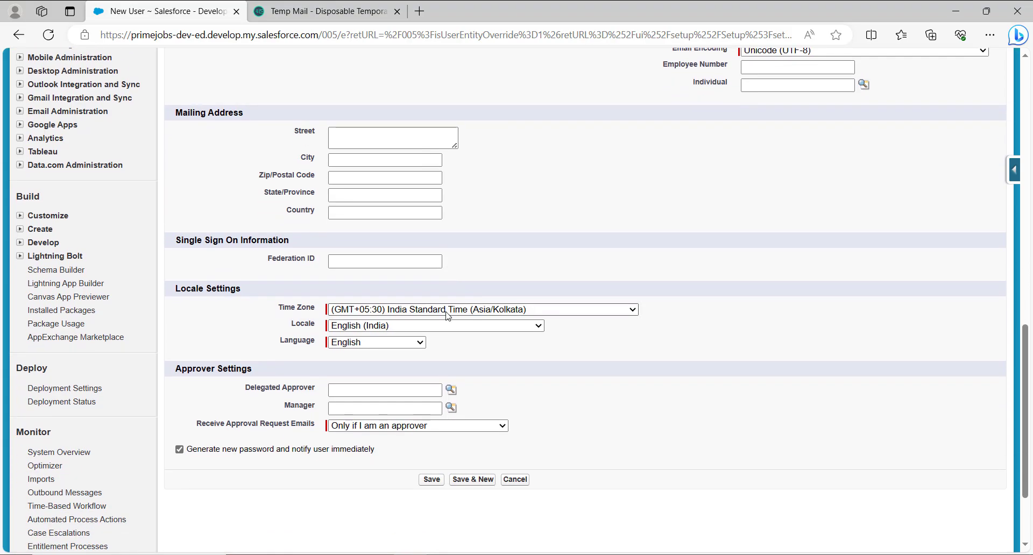
scroll(447, 317, up, 14)
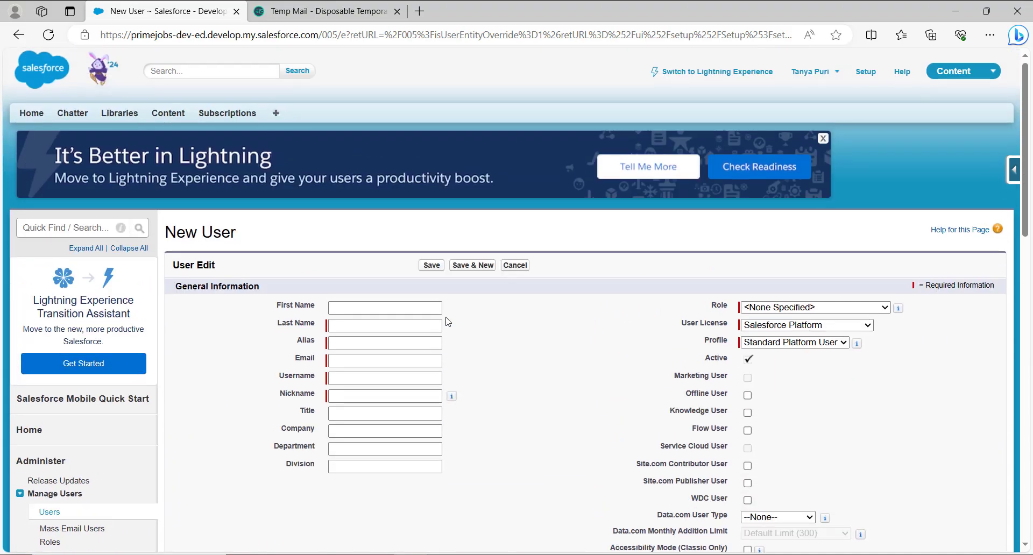
click(361, 330)
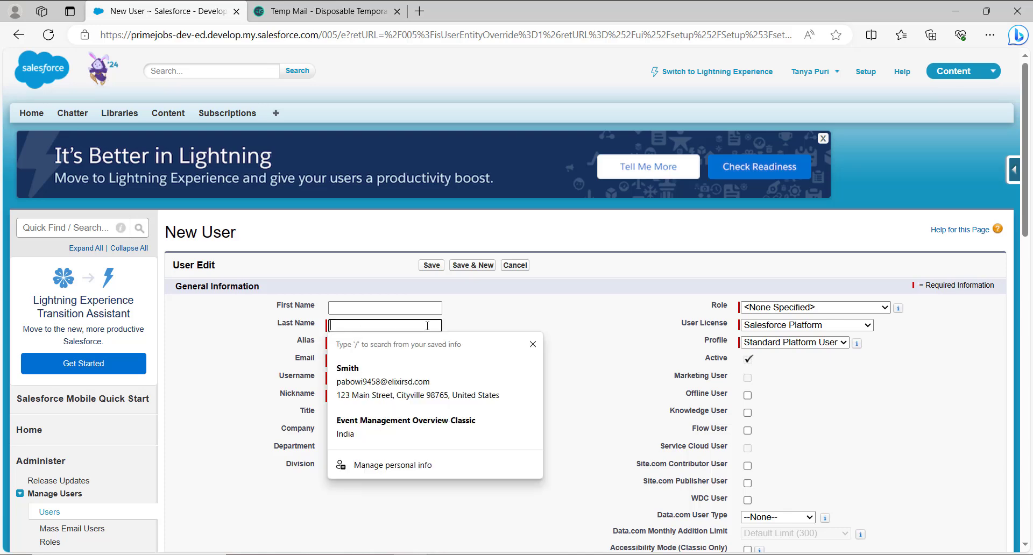
click(538, 314)
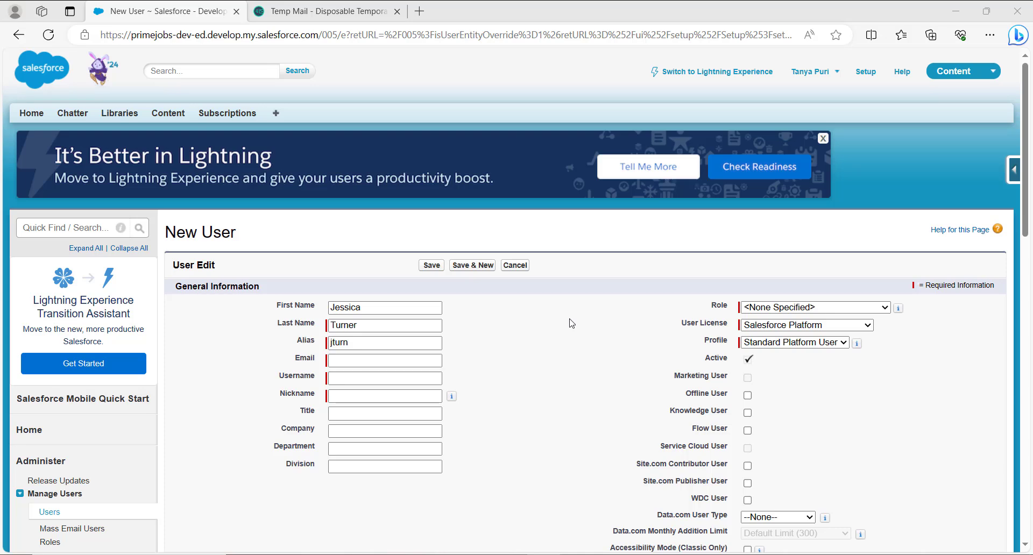
click(605, 348)
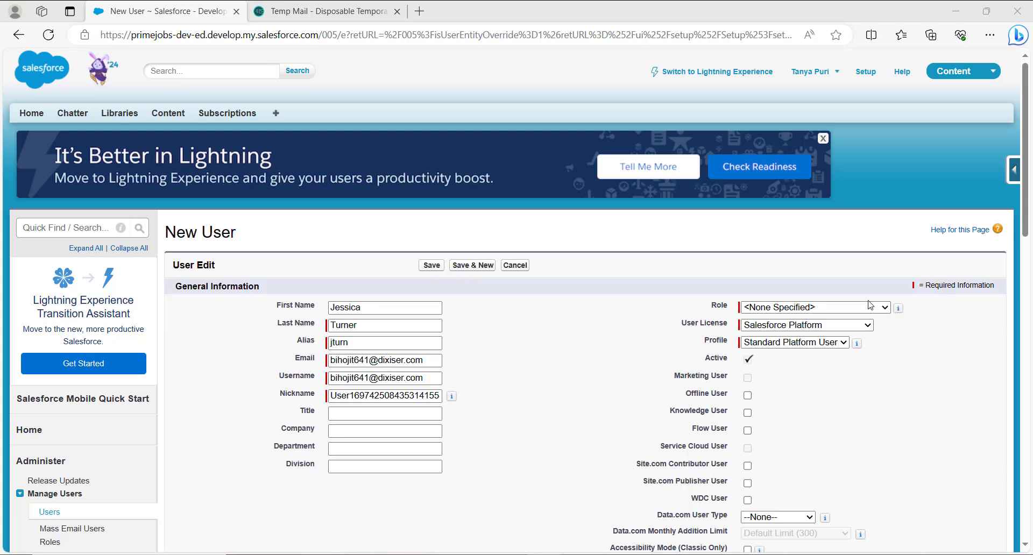
Set the new user's role to Customer Support, North America.
mouse_move(900, 309)
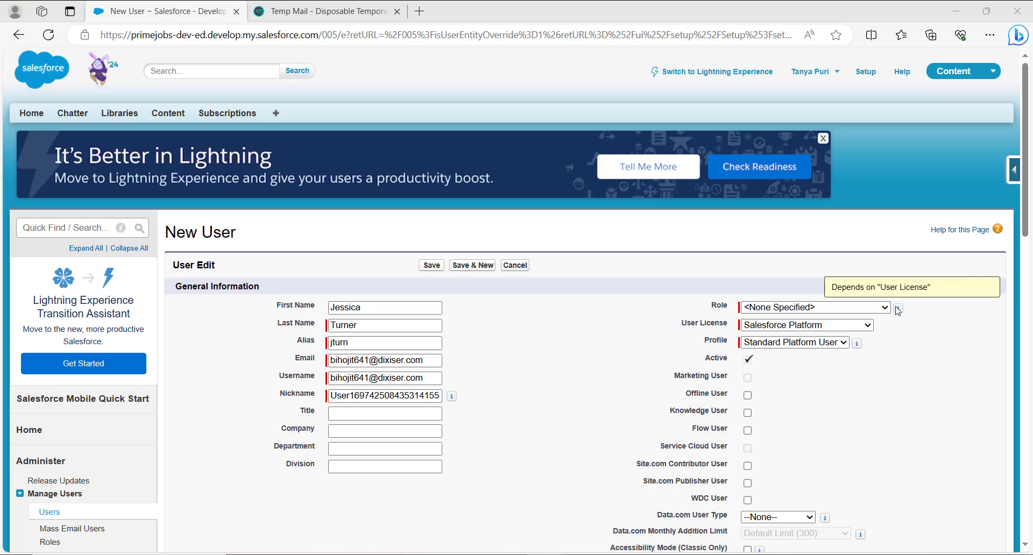
click(844, 310)
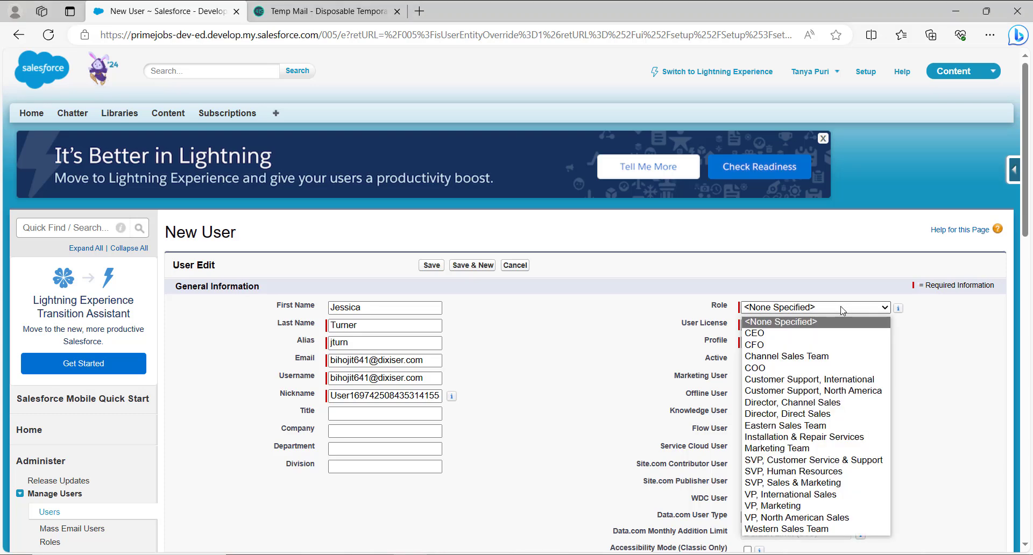
click(833, 393)
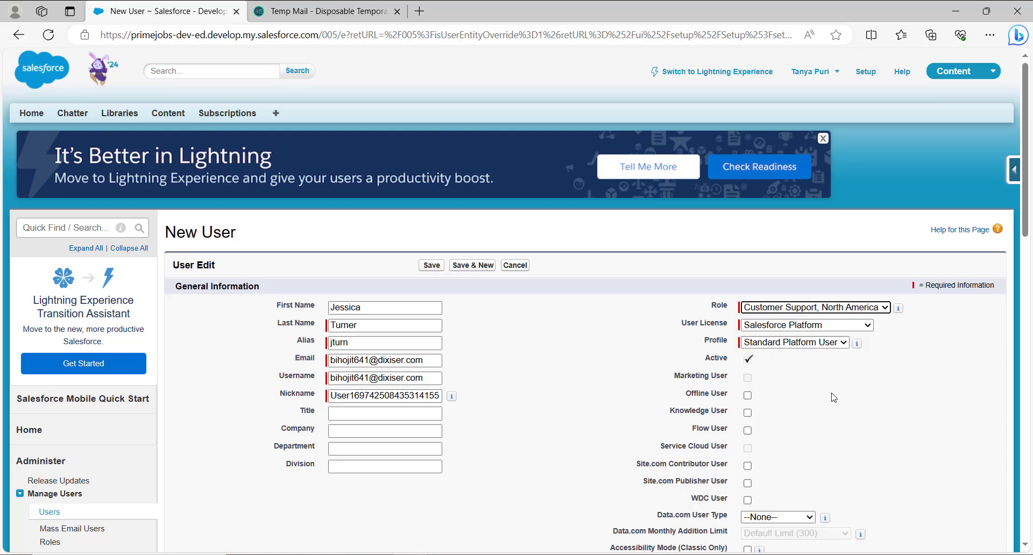
Choose the Salesforce Platform license with the Standard Platform User profile and check the profile field's help text.
click(807, 332)
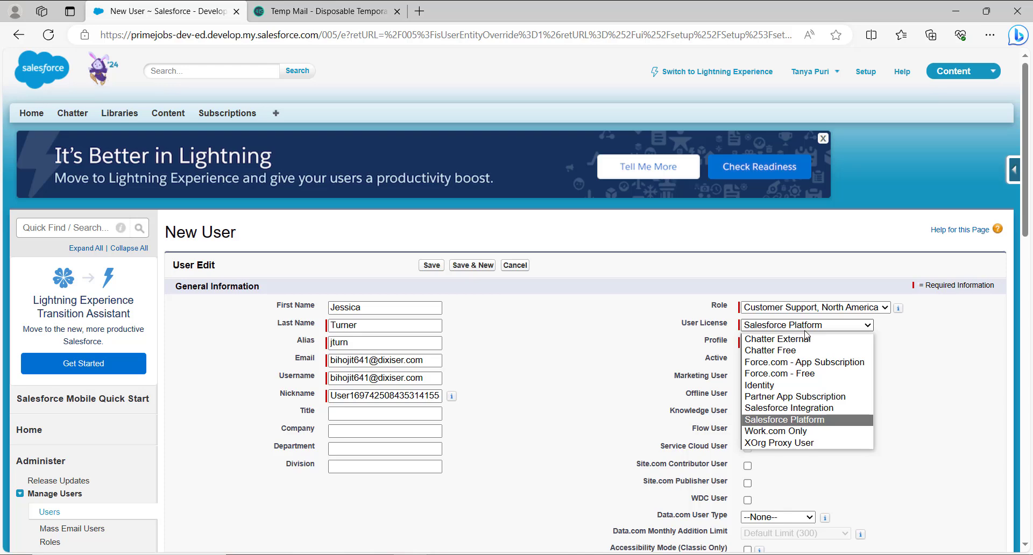
click(807, 421)
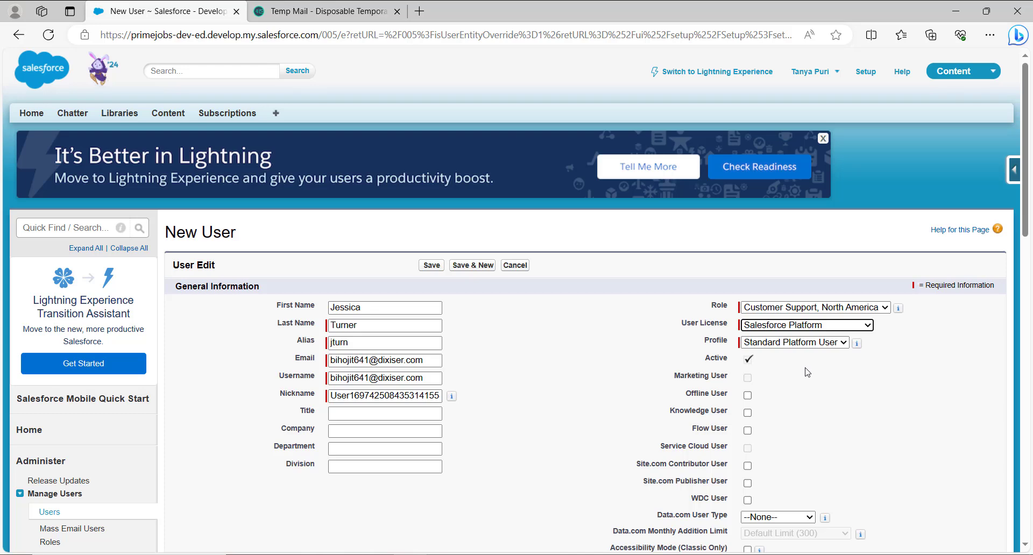
click(807, 344)
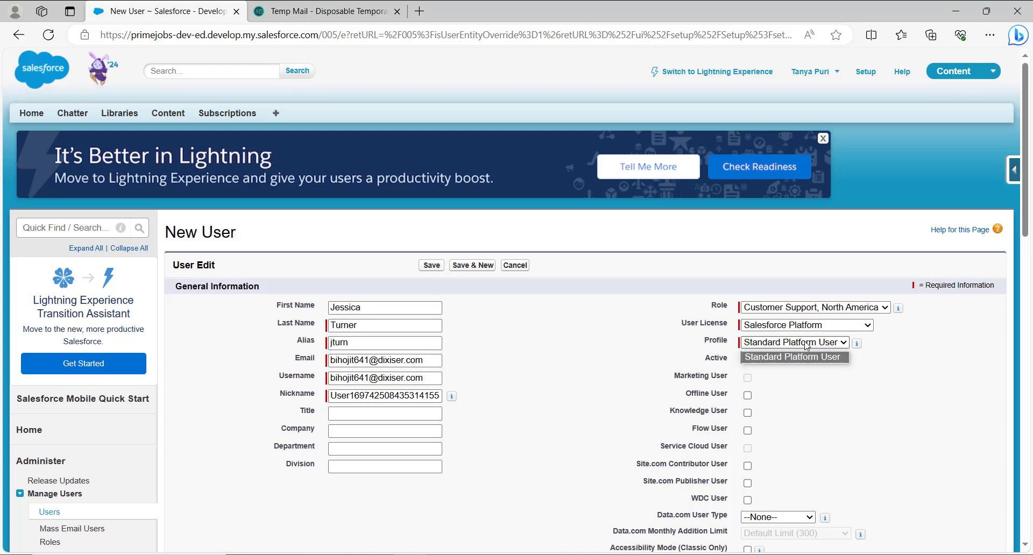
click(804, 389)
mouse_move(859, 343)
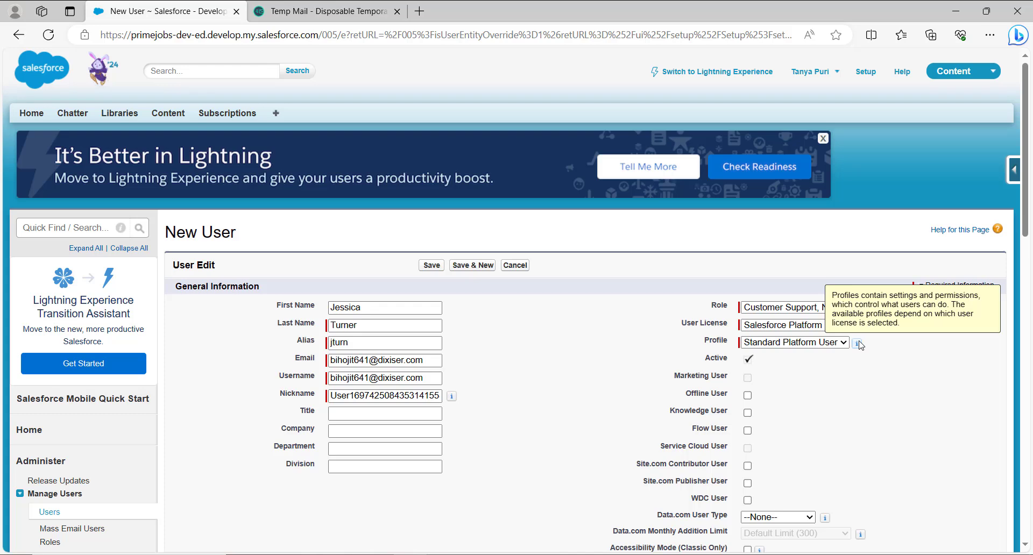
Fill in the new user's mailing address with the street, city, postal code and country.
scroll(833, 425, down, 2)
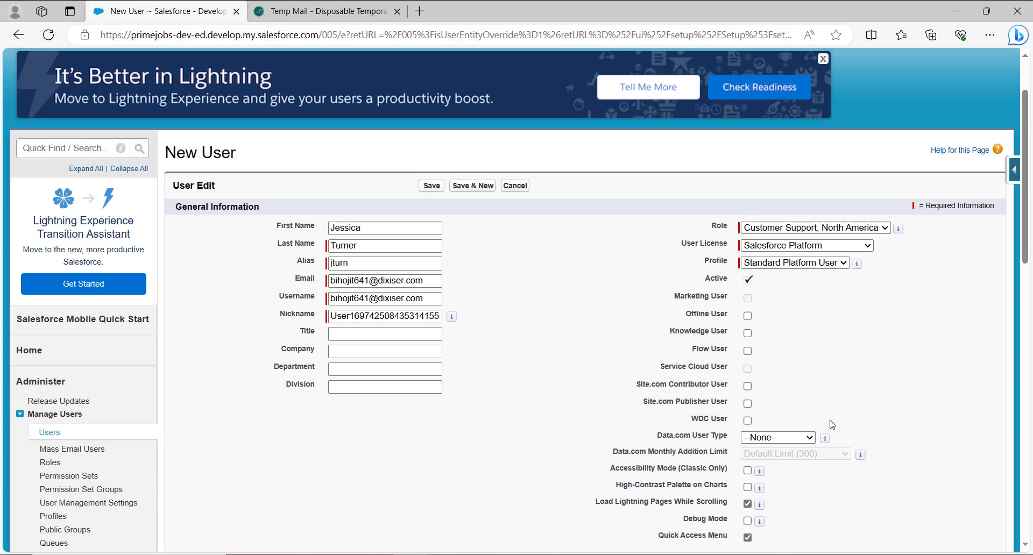
scroll(833, 424, down, 3)
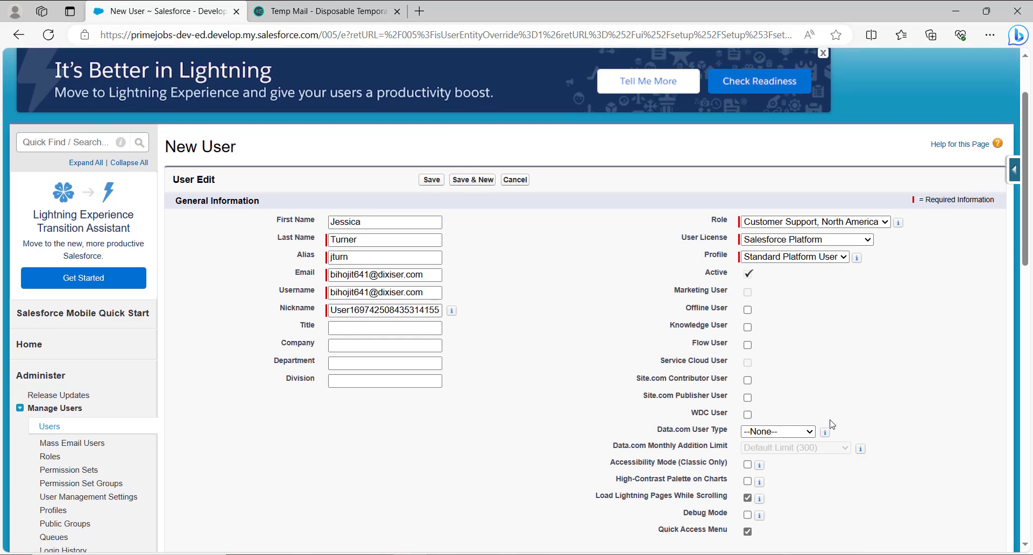
scroll(832, 425, down, 5)
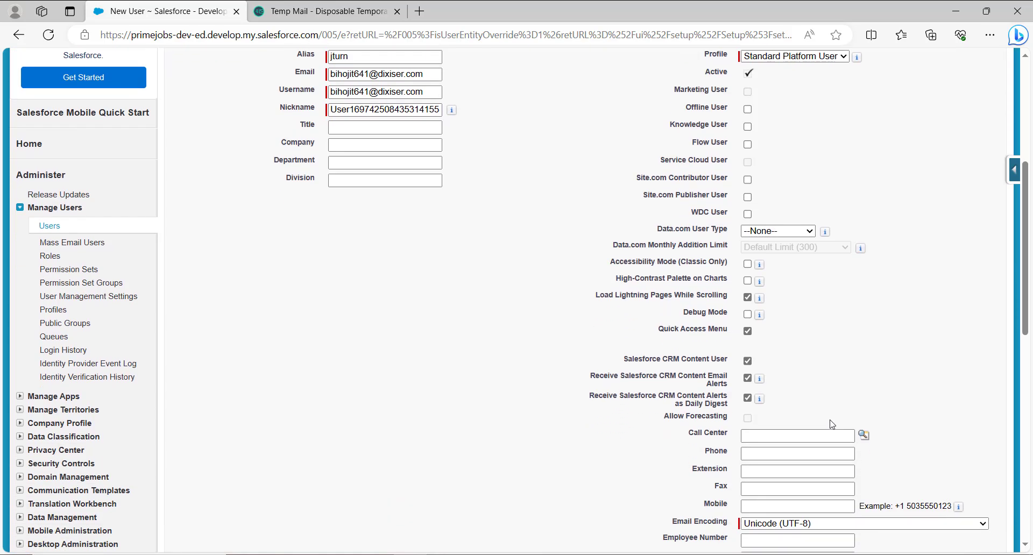
scroll(833, 424, down, 2)
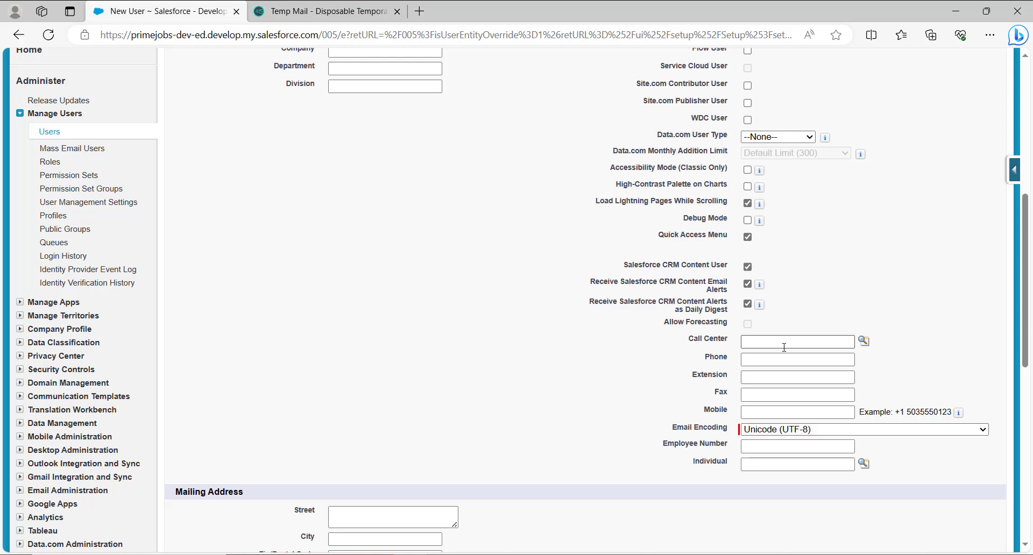
scroll(425, 409, down, 3)
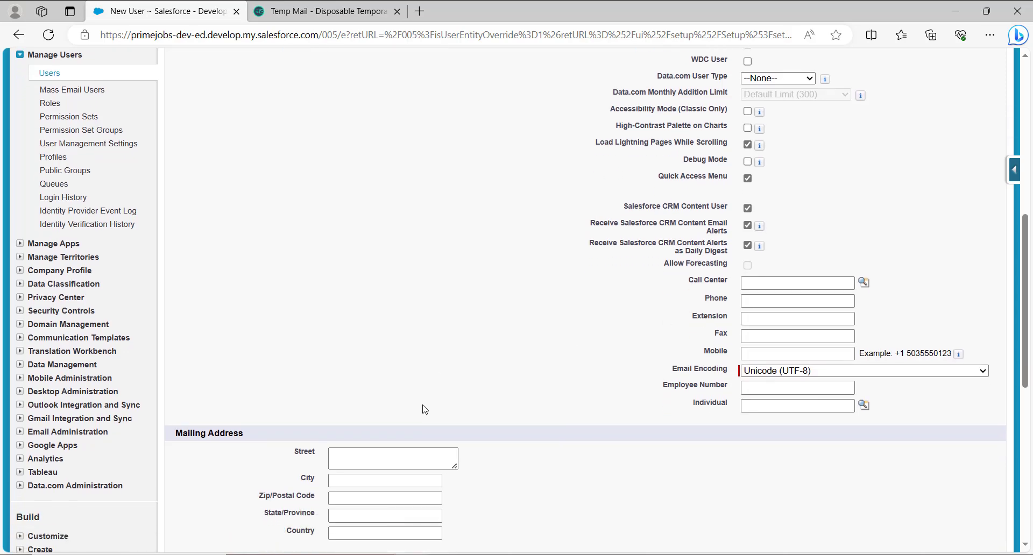
scroll(425, 409, down, 2)
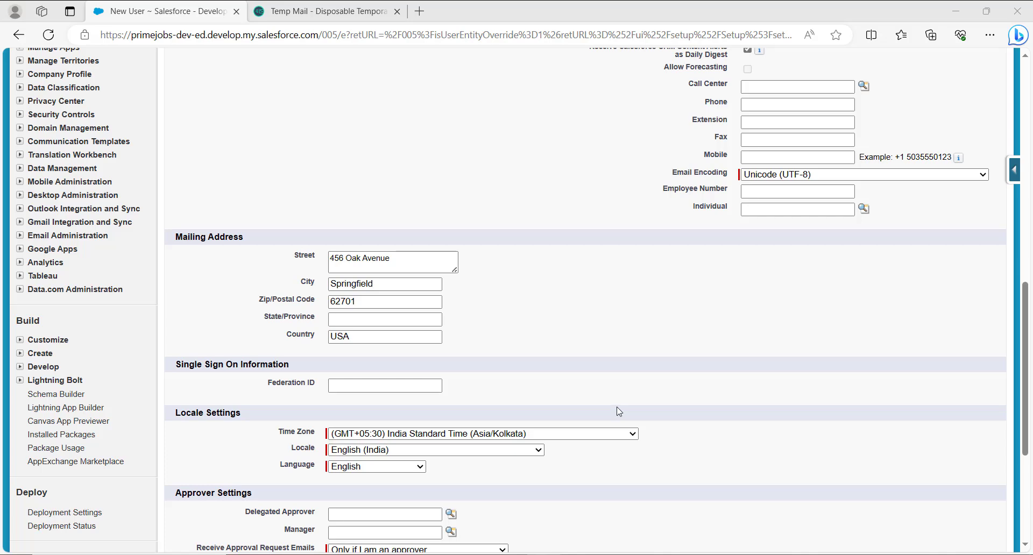
Check the time zone choices in the locale settings, keep India Standard Time (Asia/Kolkata), and save the new user.
scroll(590, 395, down, 4)
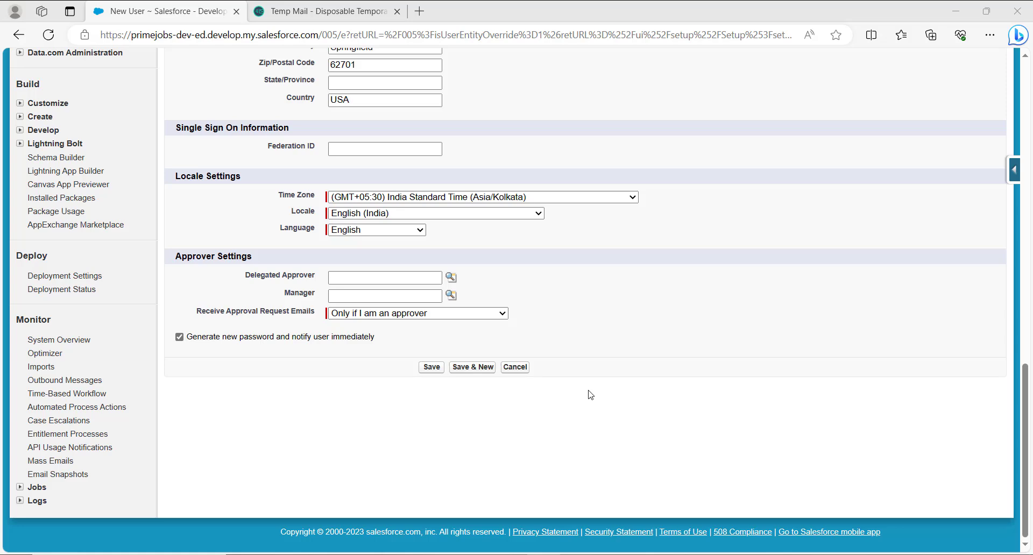
click(610, 201)
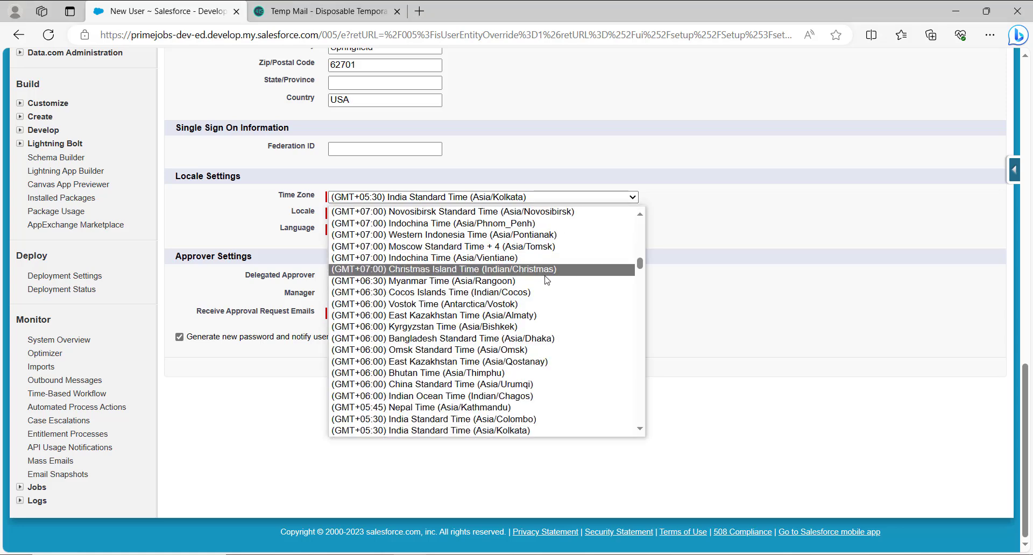
scroll(541, 288, down, 4)
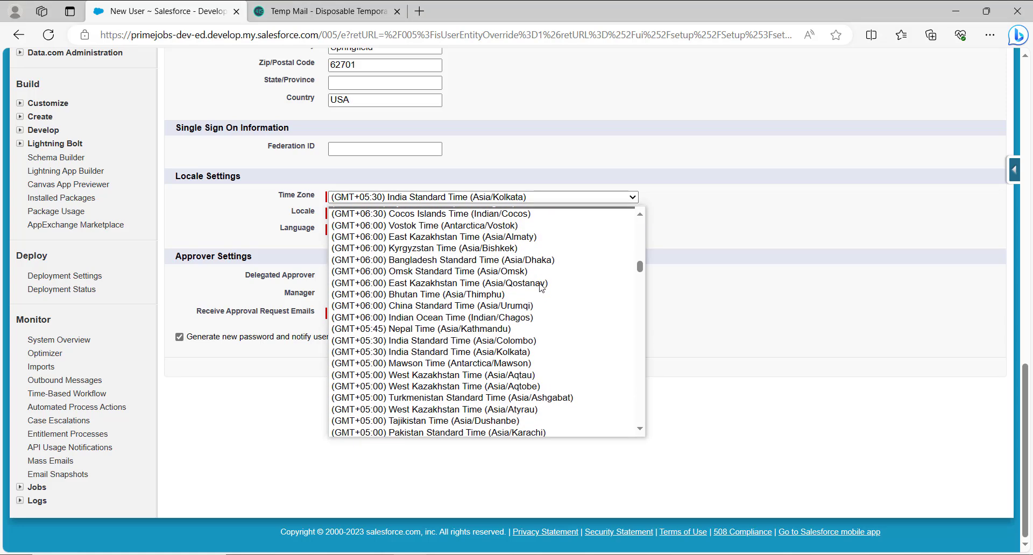
scroll(558, 367, down, 3)
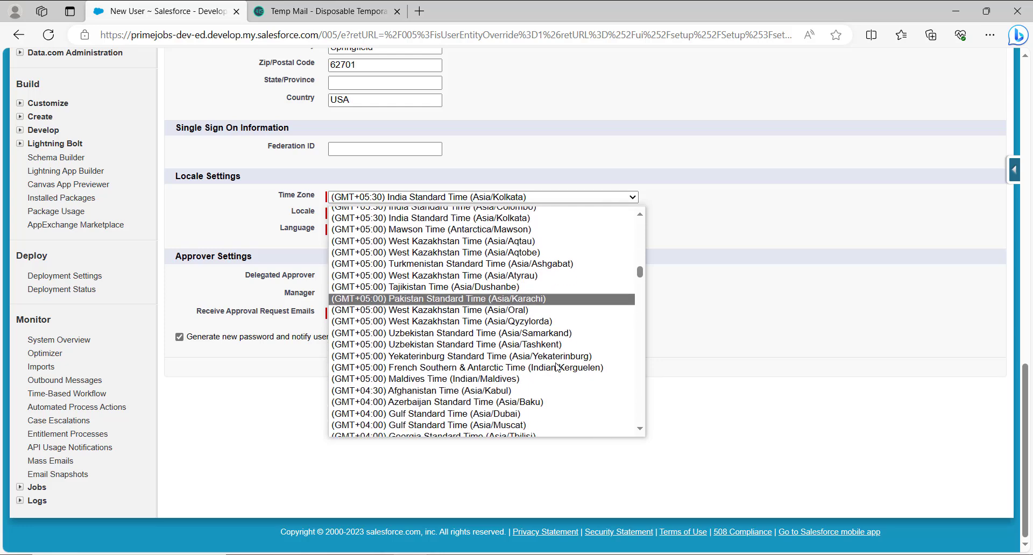
scroll(558, 368, down, 10)
click(365, 92)
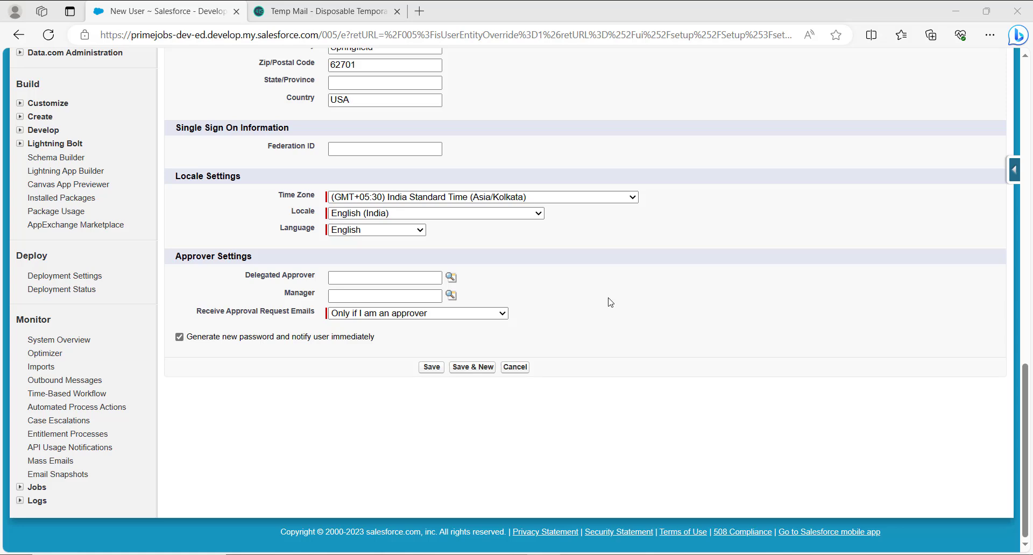
click(433, 371)
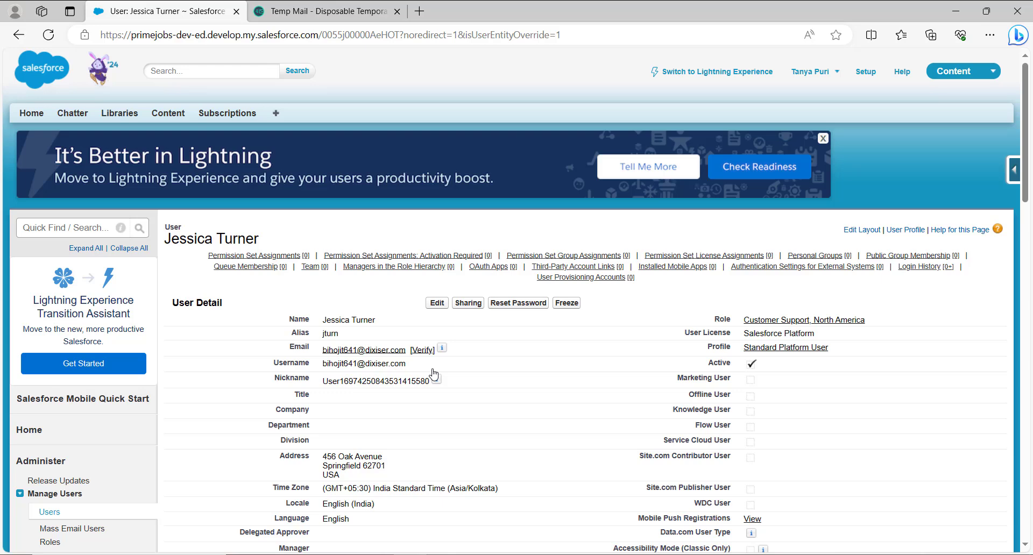
Switch to the Temp Mail inbox and open the message "Welcome to Salesforce: Verify your account".
click(329, 11)
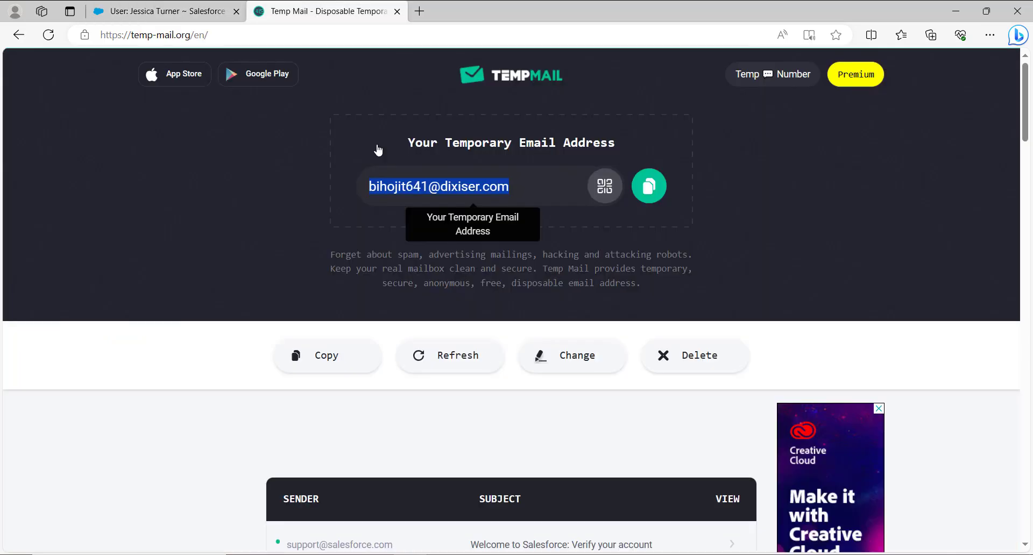
scroll(525, 445, down, 3)
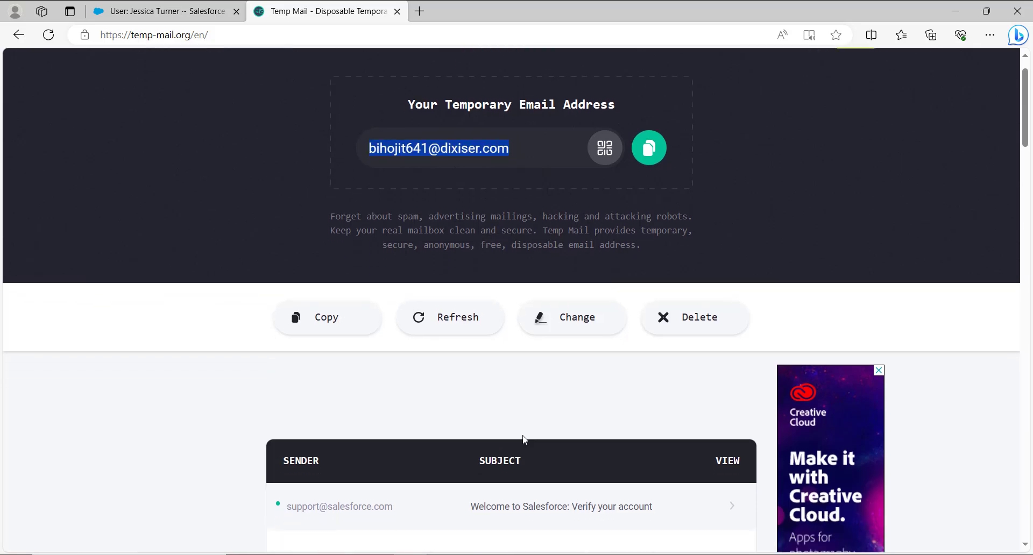
scroll(523, 437, down, 3)
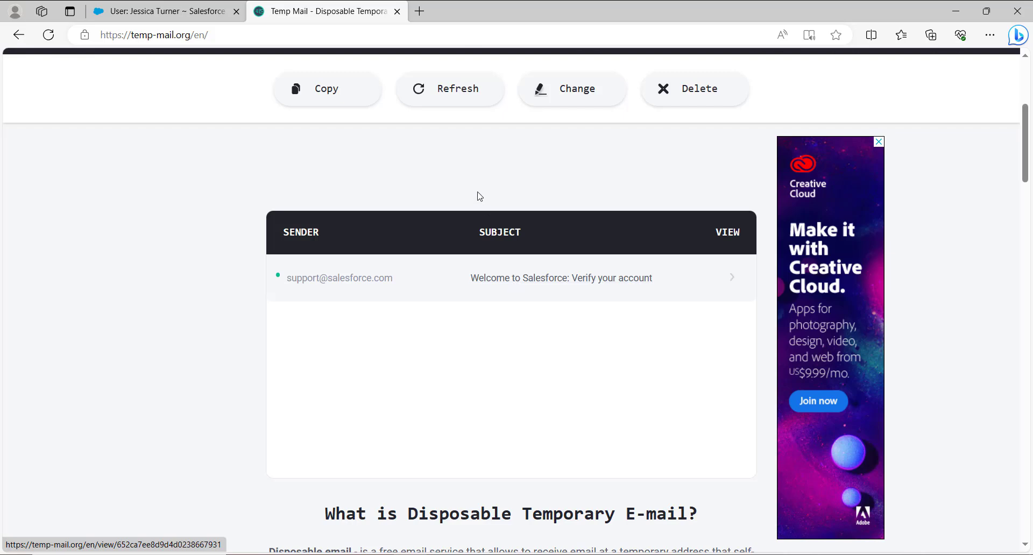
click(503, 280)
Read through the welcome email's verification link, login URL and username, and return to the new user's Salesforce record.
scroll(333, 293, down, 5)
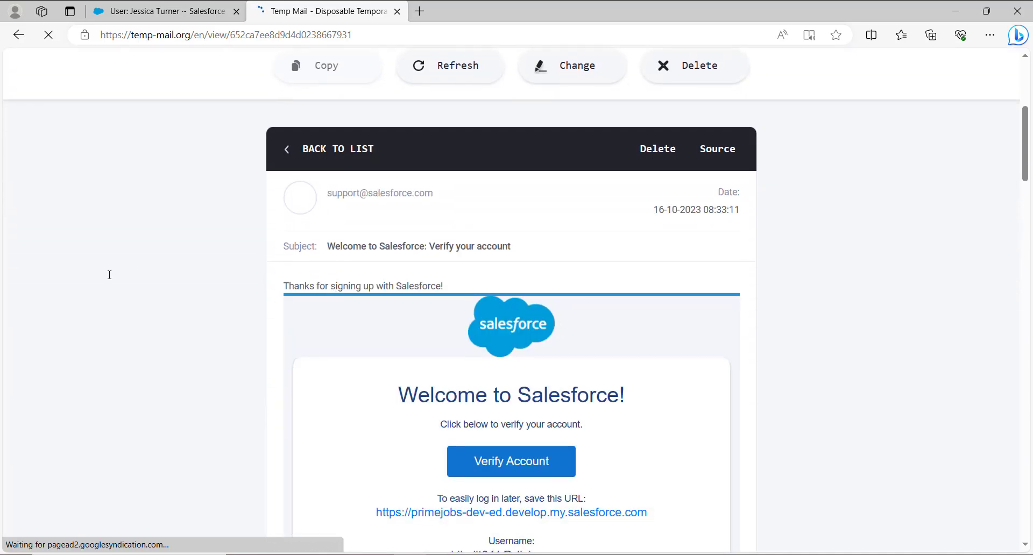
scroll(109, 275, down, 2)
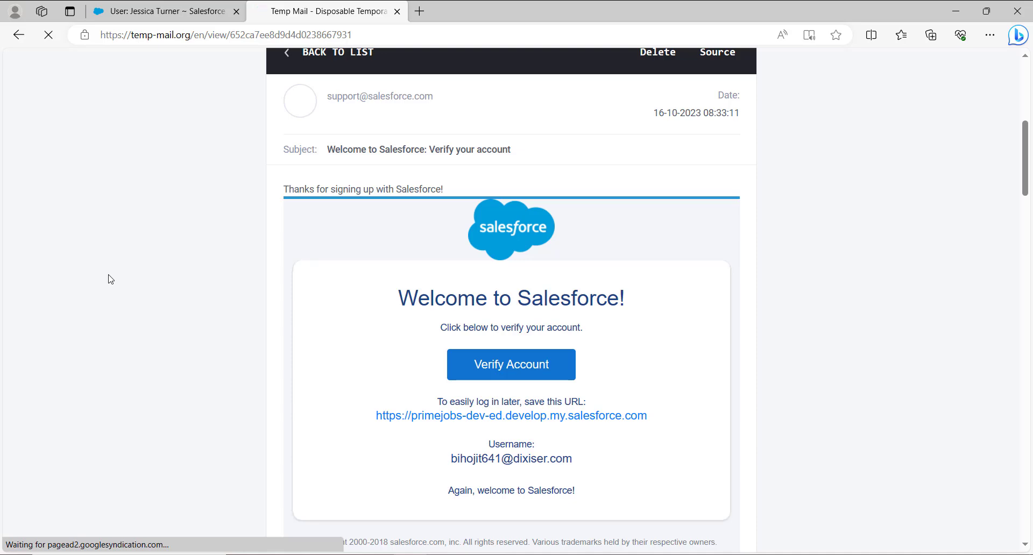
scroll(109, 279, down, 2)
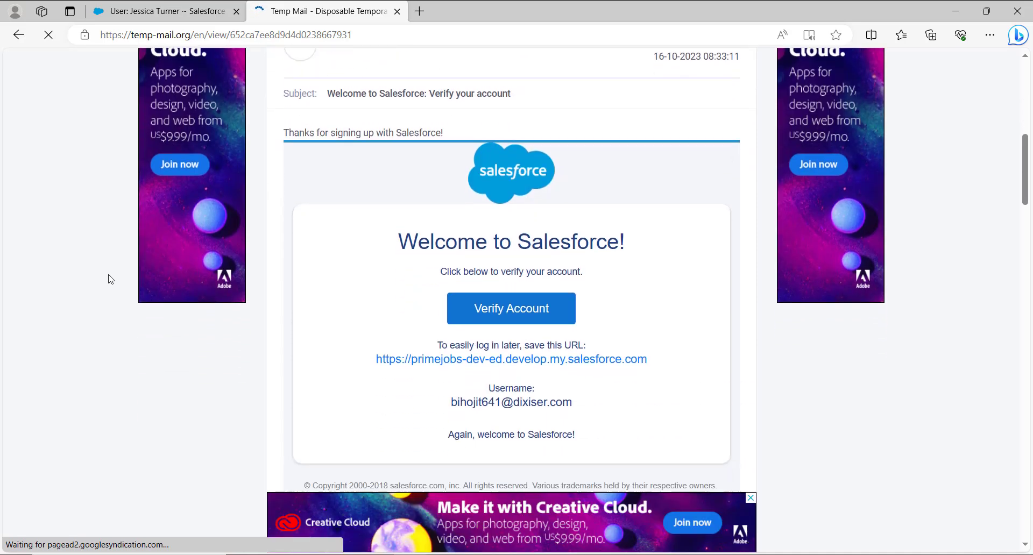
scroll(109, 279, down, 2)
click(161, 11)
mouse_move(407, 271)
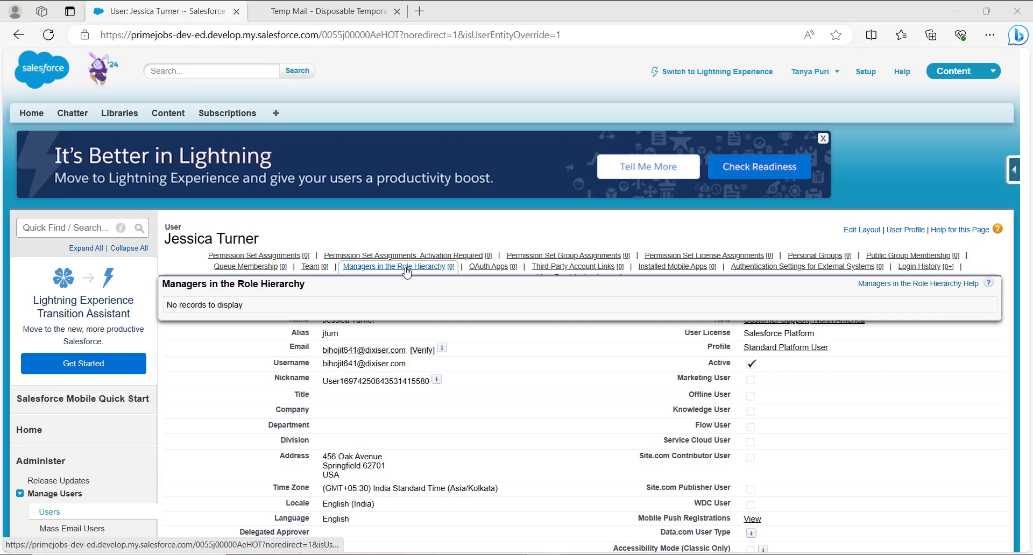